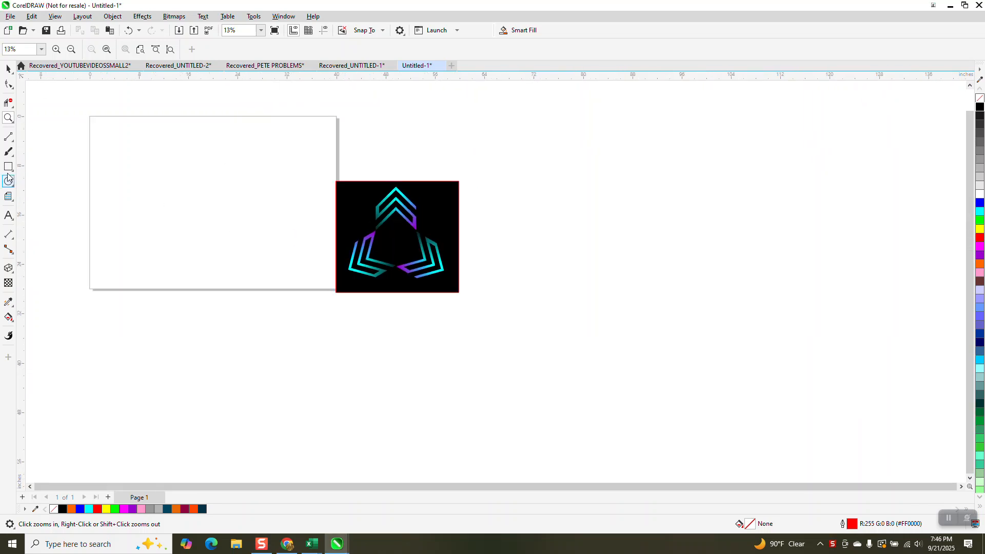
Draw a square graph-paper grid of 6 columns by 6 rows, about 13 inches wide, on the page
click(13, 205)
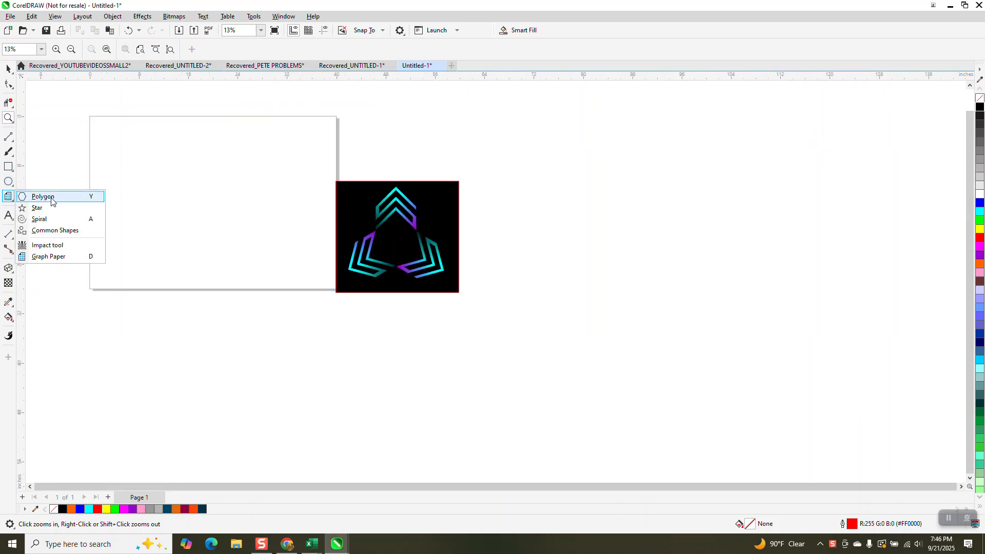
click(50, 256)
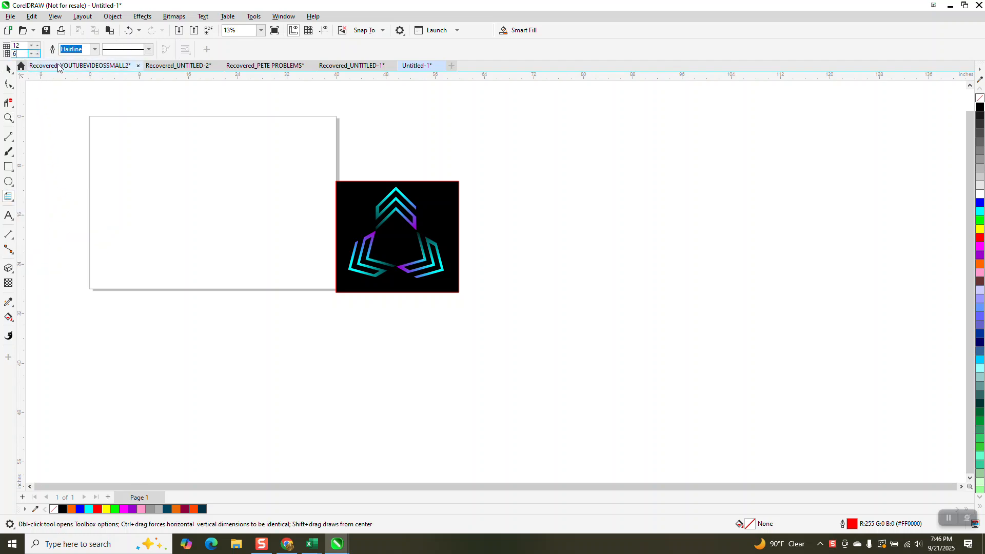
double_click(23, 46)
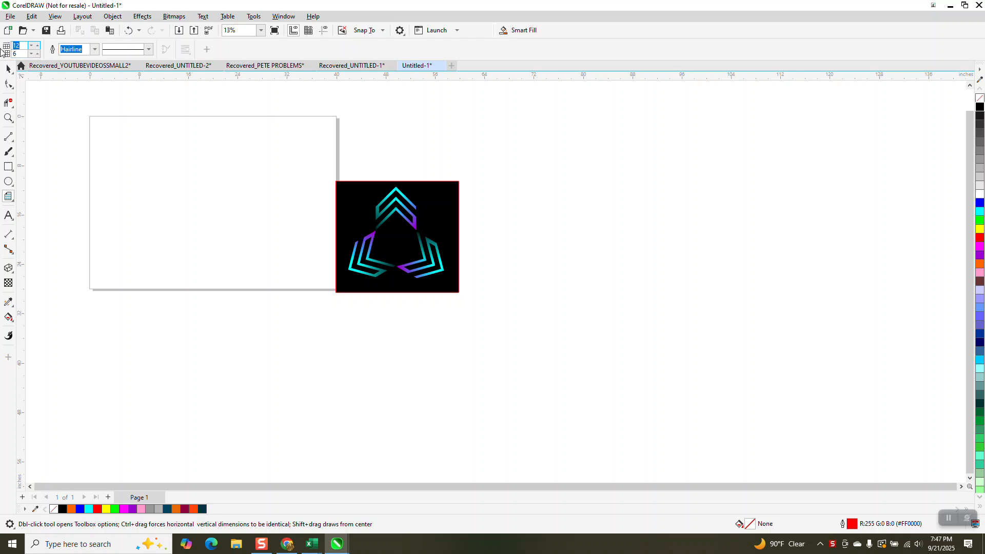
drag(270, 165, 191, 239)
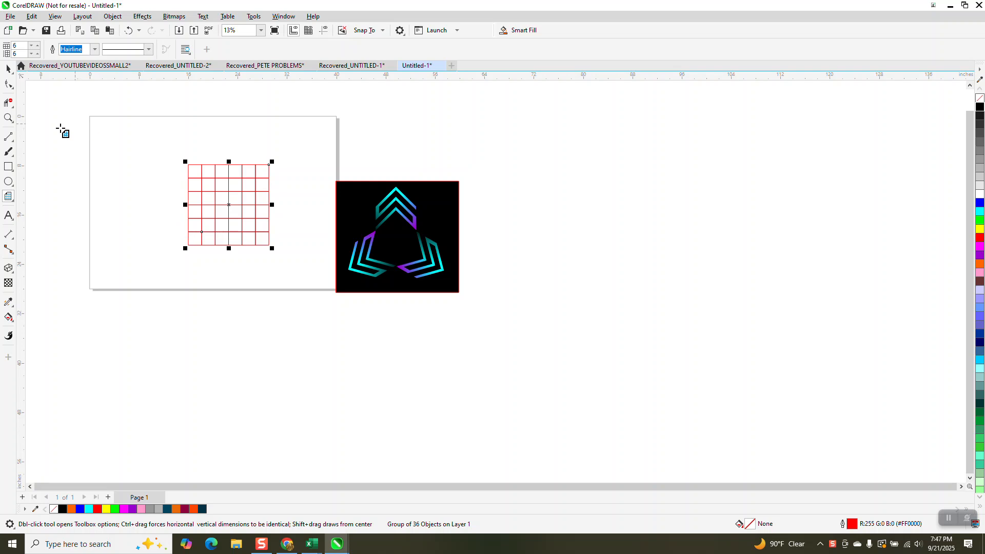
Delete the grid segments in the first, third and fifth rows plus alternating end connections, opening one continuous S-shaped channel
click(8, 118)
drag(175, 155, 313, 266)
click(8, 102)
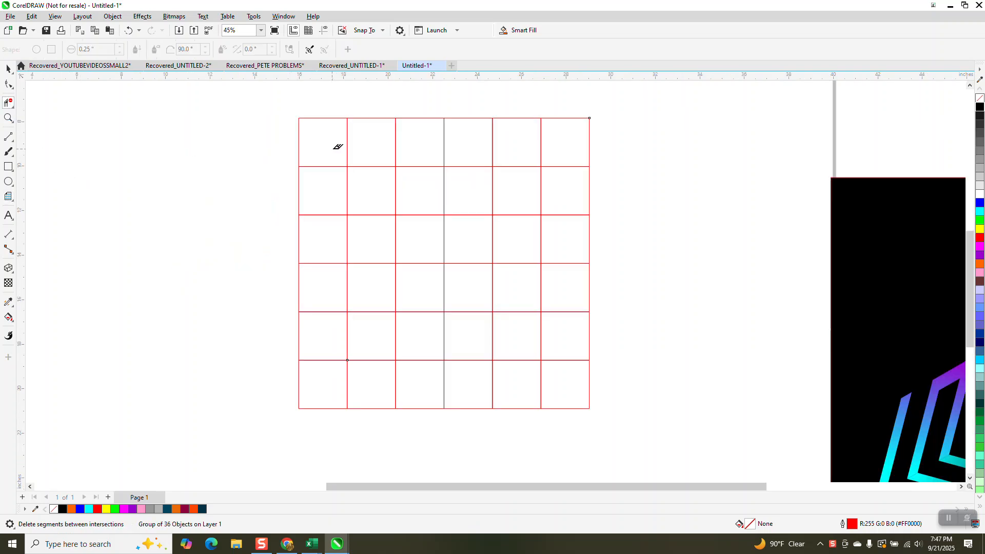
mouse_move(340, 140)
mouse_down()
mouse_move(555, 140)
mouse_move(559, 223)
mouse_move(541, 237)
mouse_move(329, 238)
mouse_move(327, 338)
mouse_move(439, 340)
mouse_up()
drag(562, 336, 574, 339)
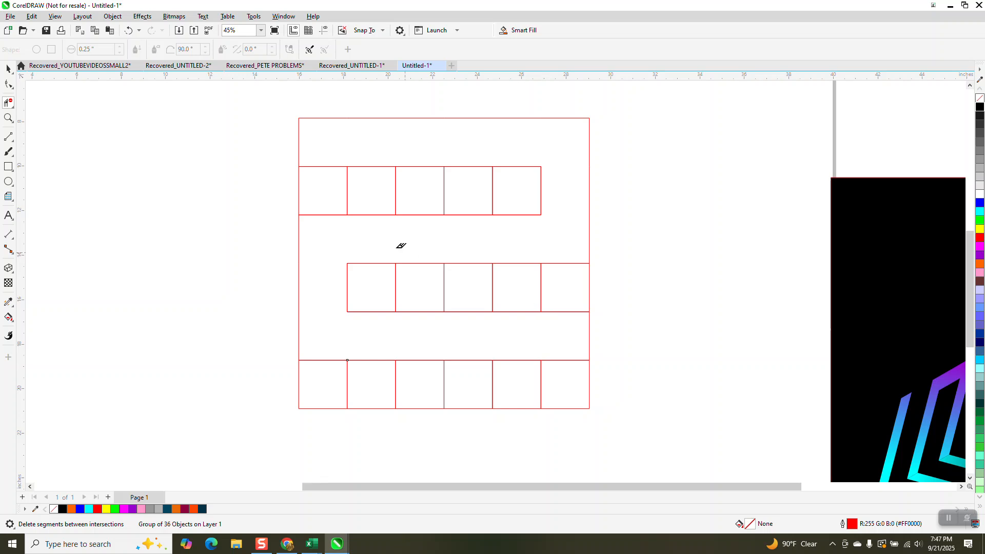
Smart Fill the S-shaped channel of the grid with cyan
scroll(383, 225, down, 3)
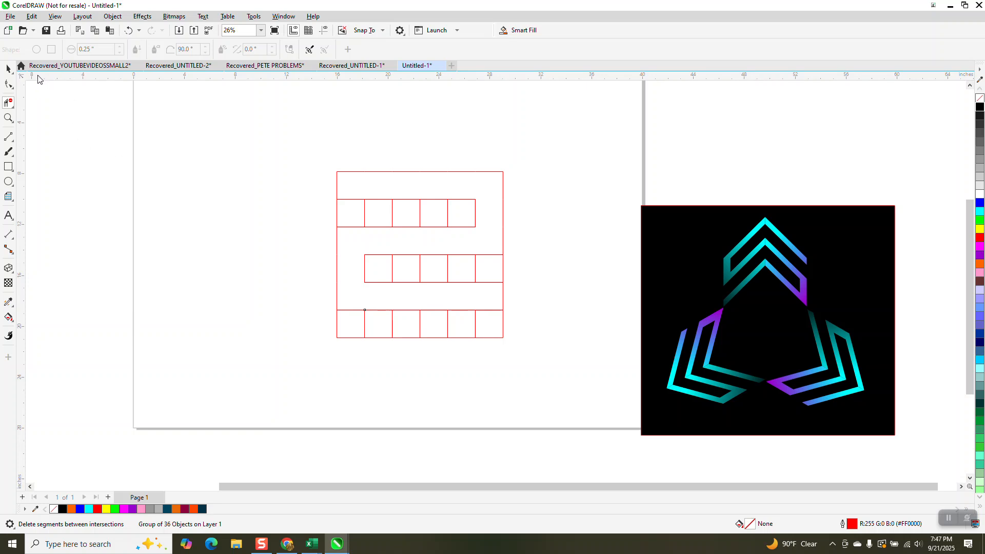
click(8, 69)
click(10, 320)
click(38, 328)
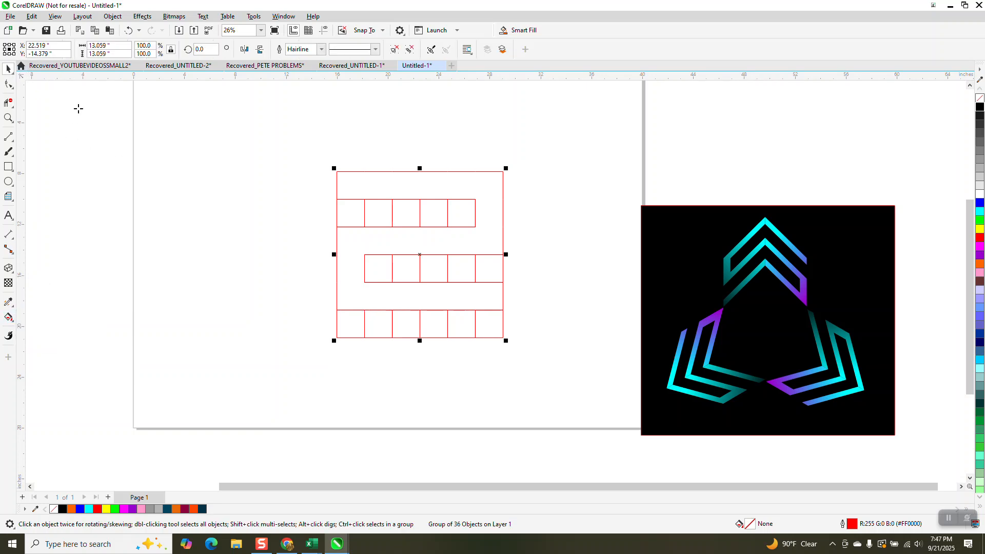
click(116, 50)
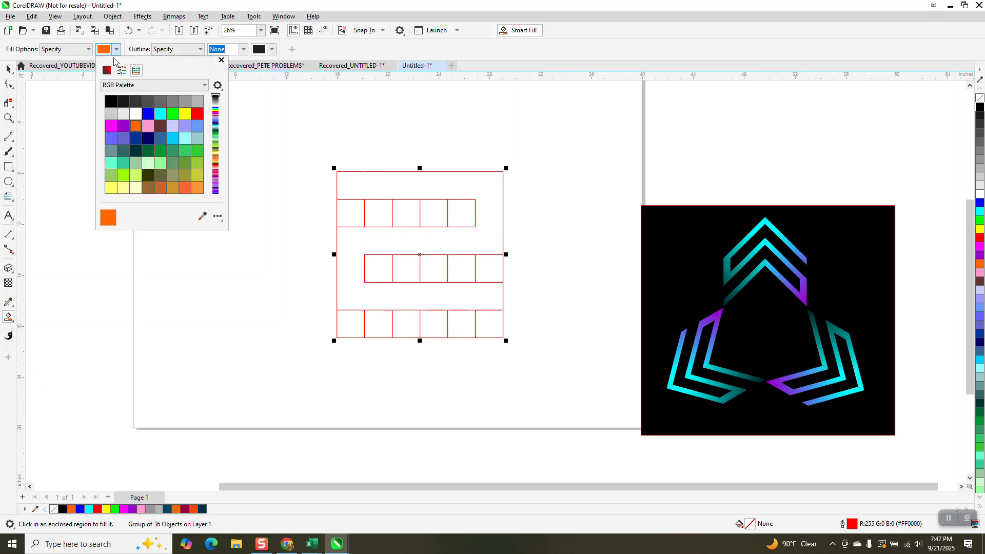
click(160, 113)
click(394, 186)
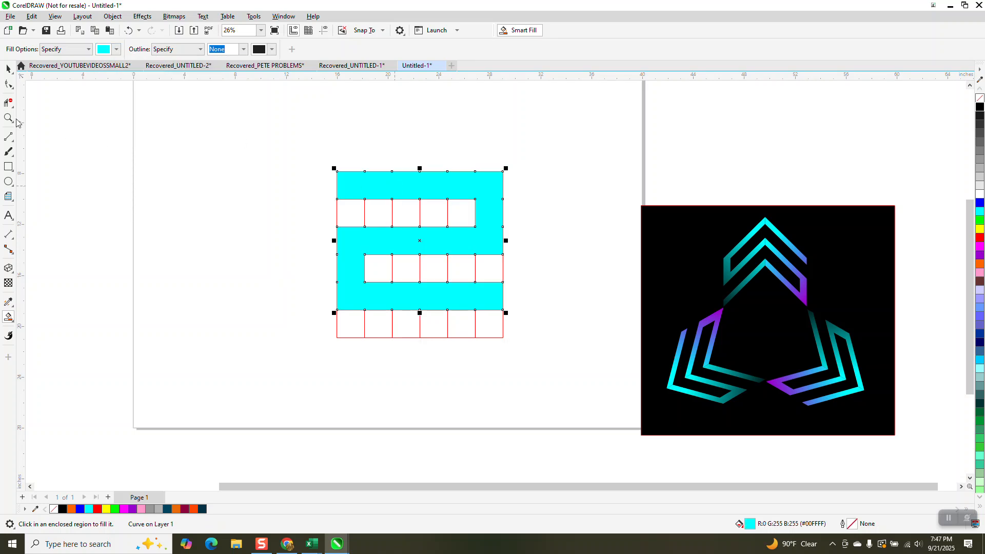
Move the cyan S-shape clear of the grid and delete the leftover grid
click(8, 69)
drag(430, 198, 133, 128)
click(359, 267)
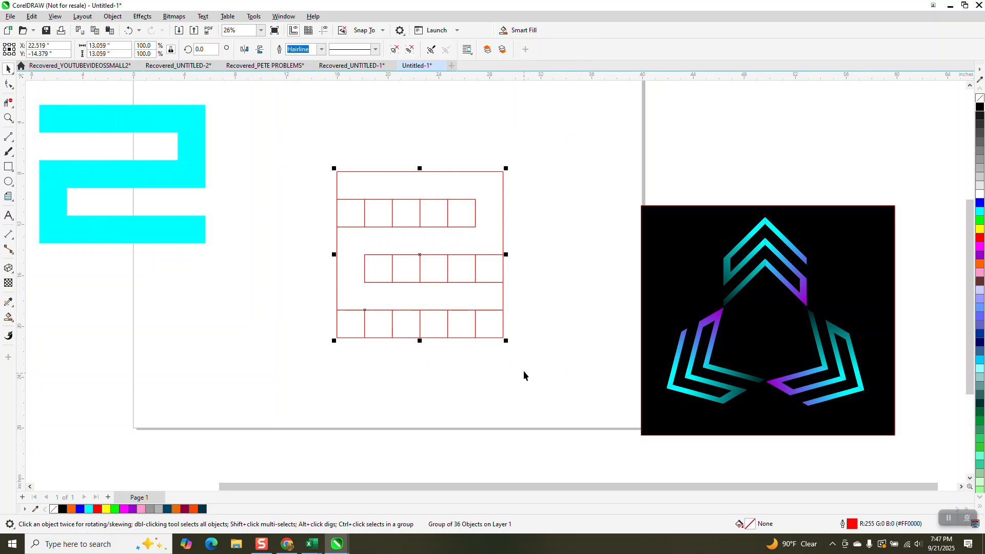
key(Delete)
Center the S-shape on the page, remove its fill and give it a black outline
click(198, 182)
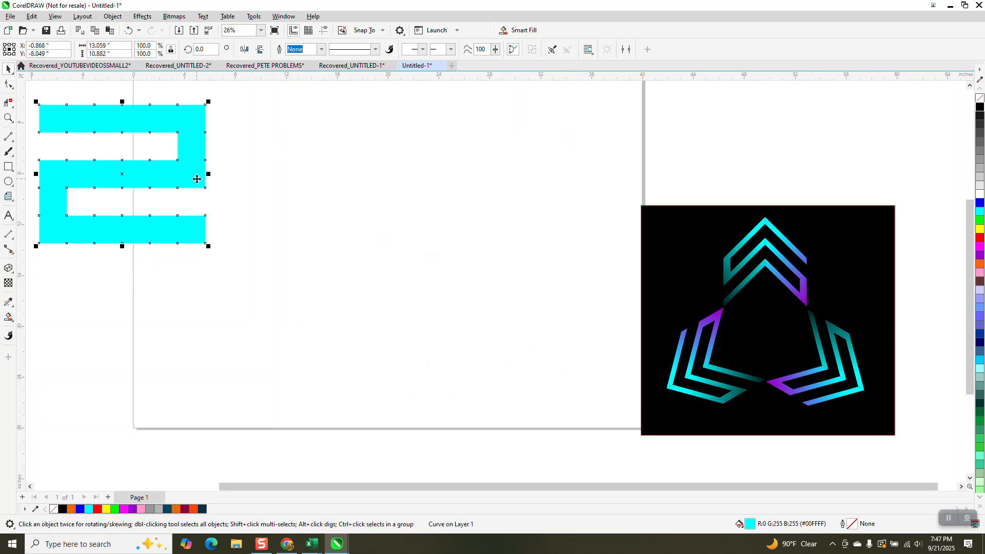
key(p)
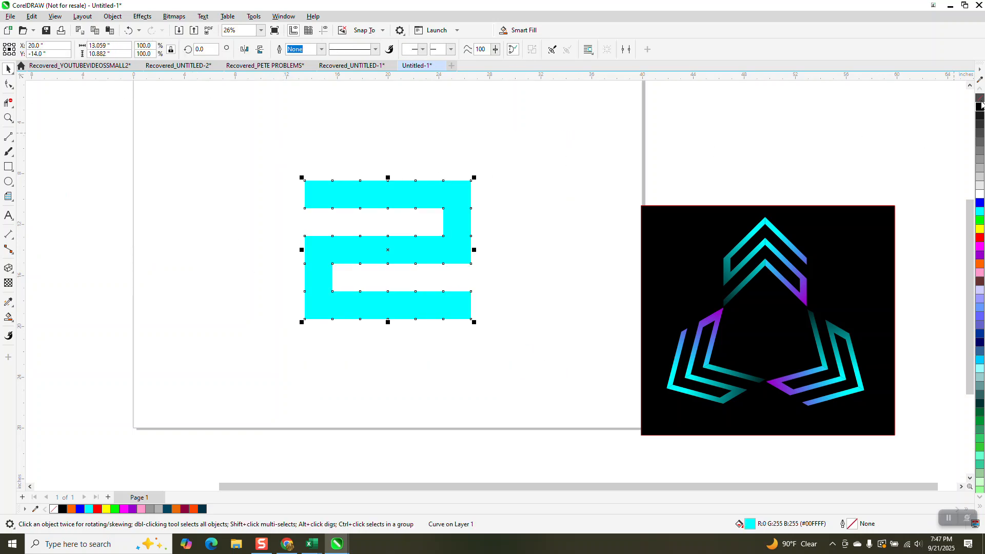
click(979, 98)
right_click(979, 105)
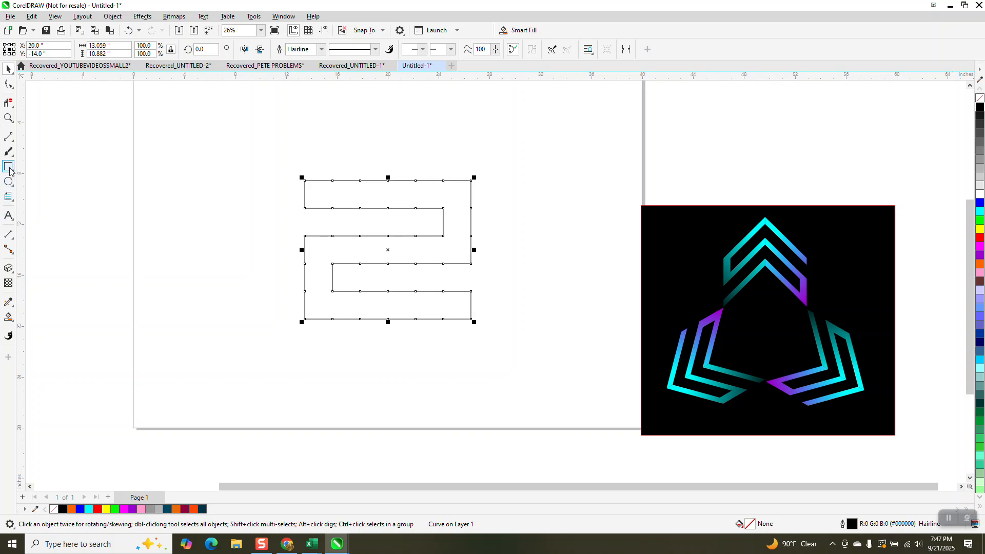
Draw a vertical line about 19 inches long and center it on the page through the S-shape
click(8, 136)
drag(188, 135, 188, 380)
key(p)
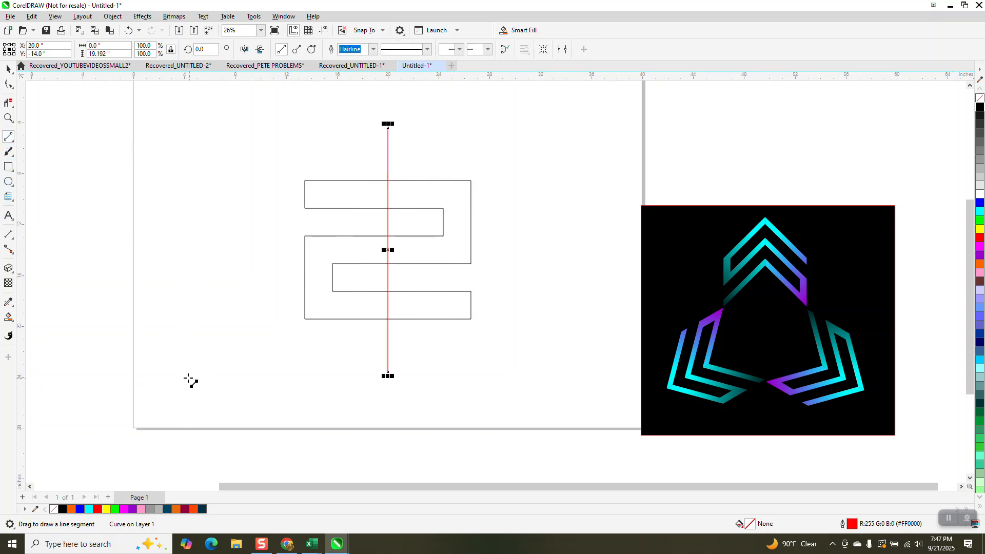
click(8, 69)
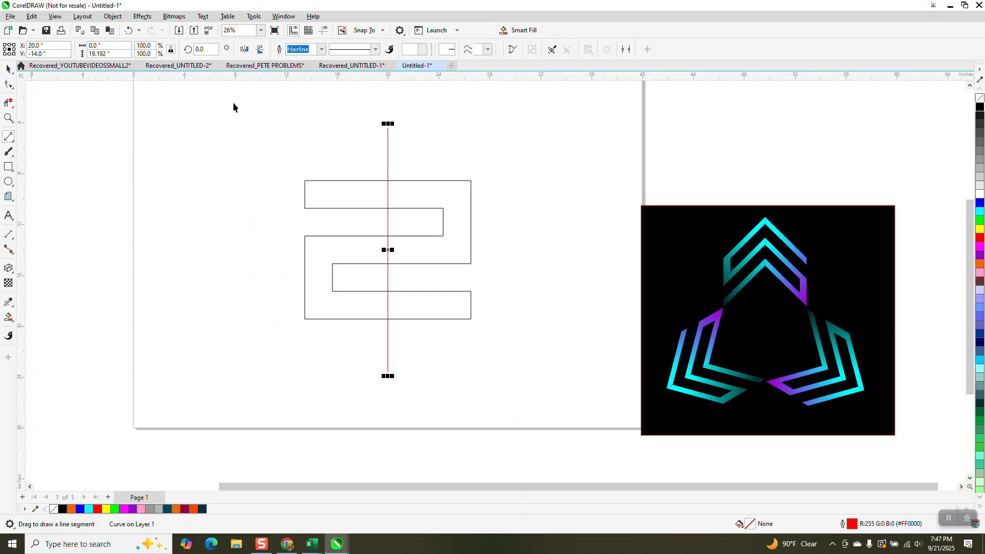
click(233, 102)
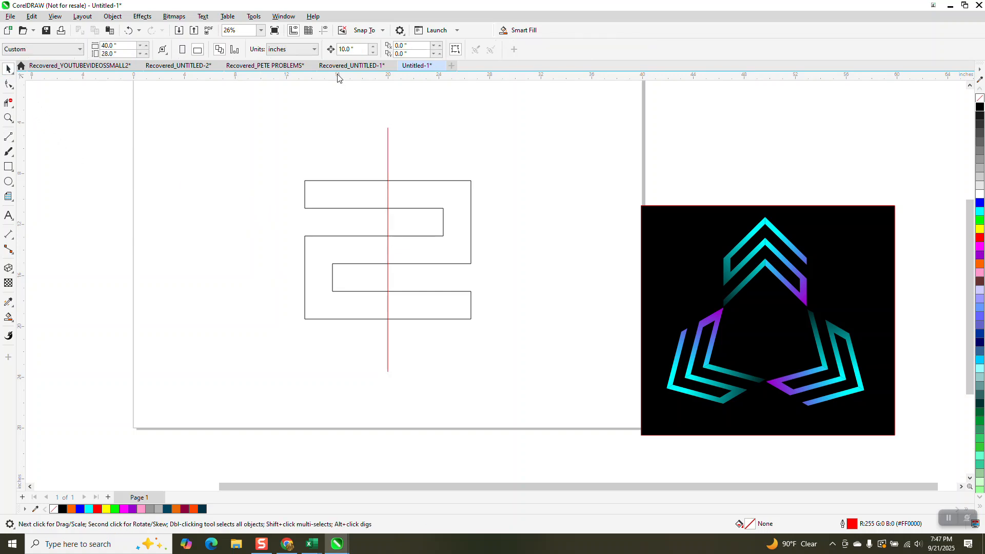
Smart Fill the two regions left of the center line with cyan and nudge each 10 inches left
click(9, 318)
click(330, 206)
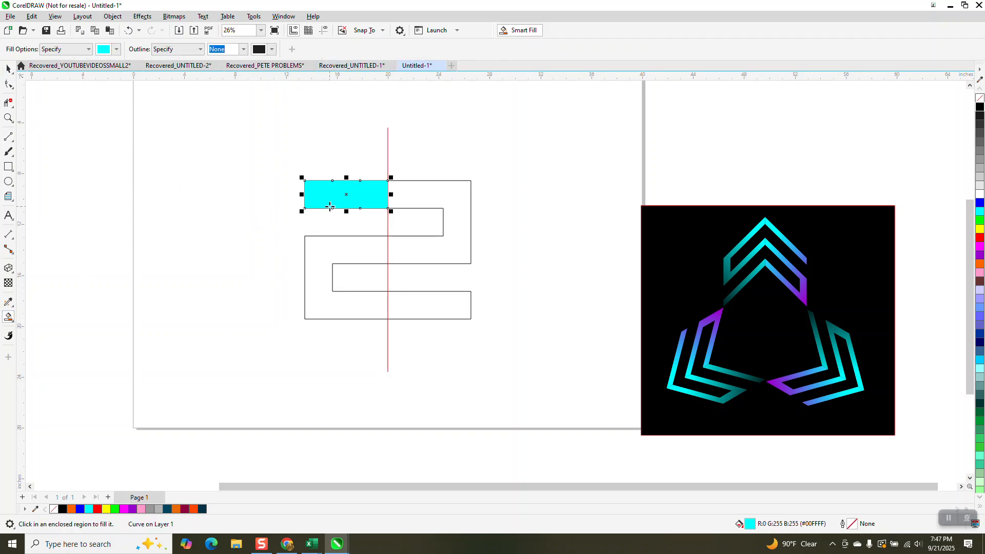
key(Left)
click(362, 256)
key(Left)
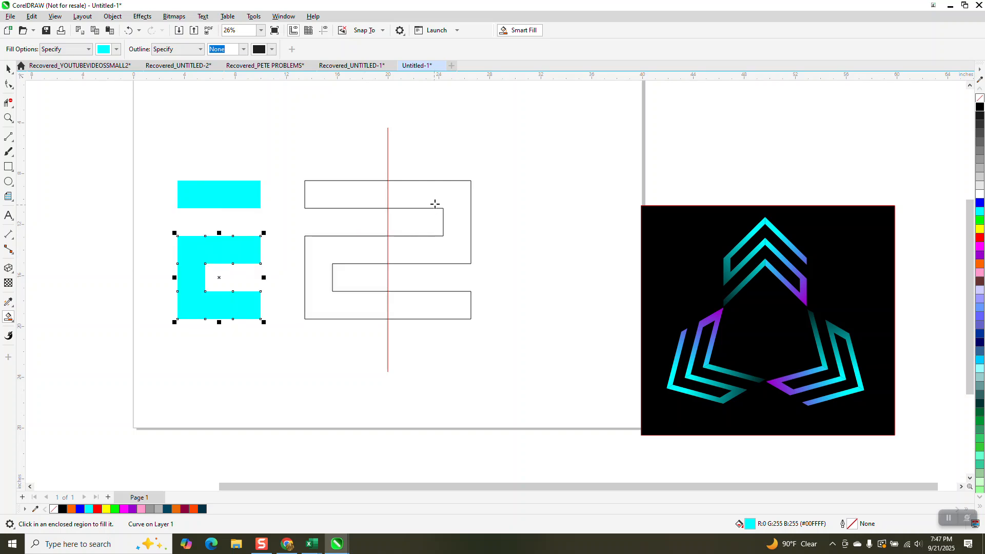
Smart Fill the two regions right of the center line with cyan and nudge each 10 inches right
click(434, 197)
key(Right)
click(437, 307)
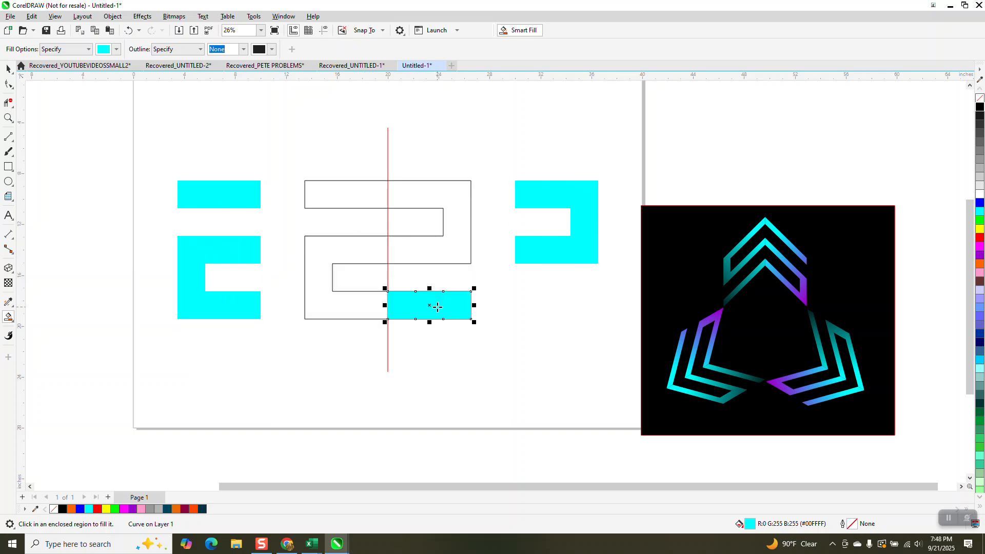
key(Right)
Delete the original S-shape outline and the vertical center line
click(8, 68)
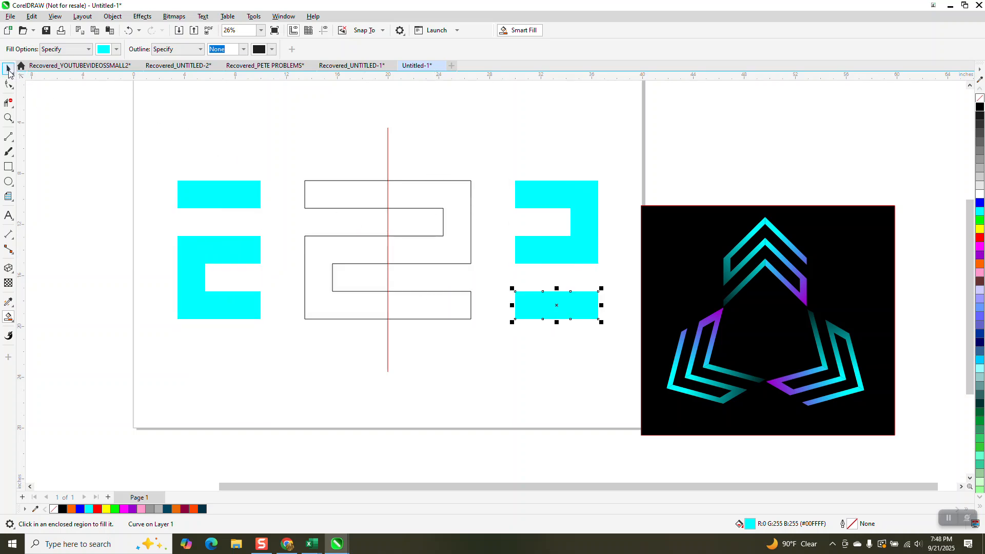
drag(284, 112, 503, 358)
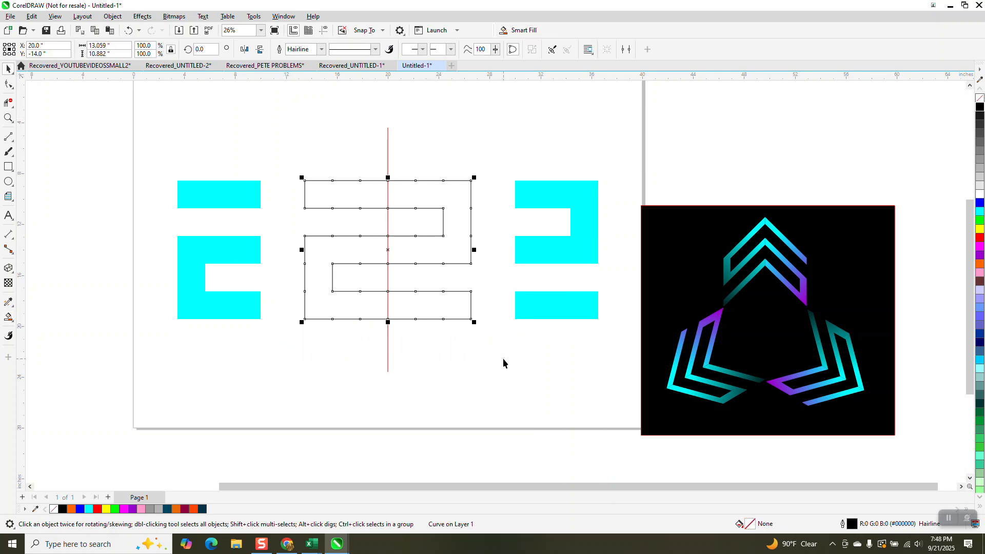
key(Delete)
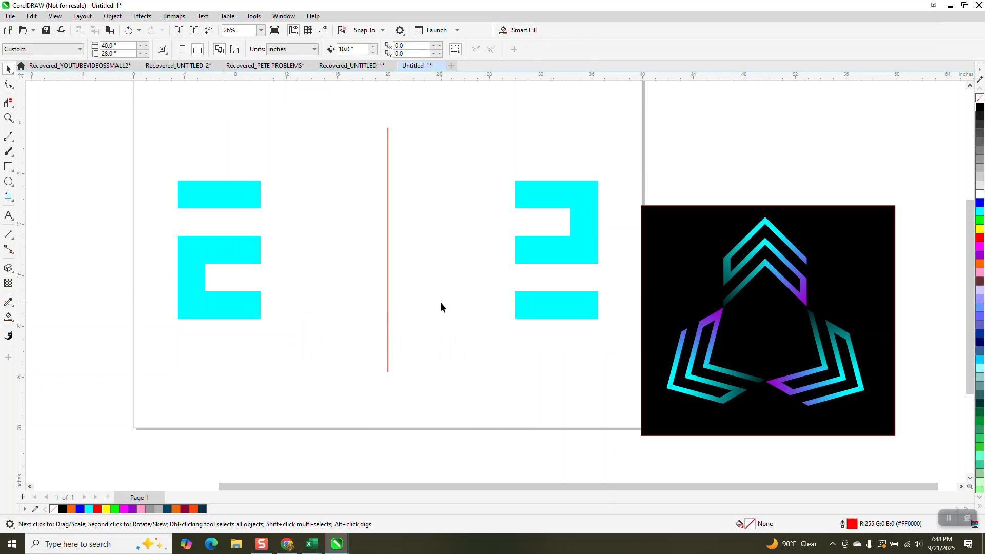
click(388, 327)
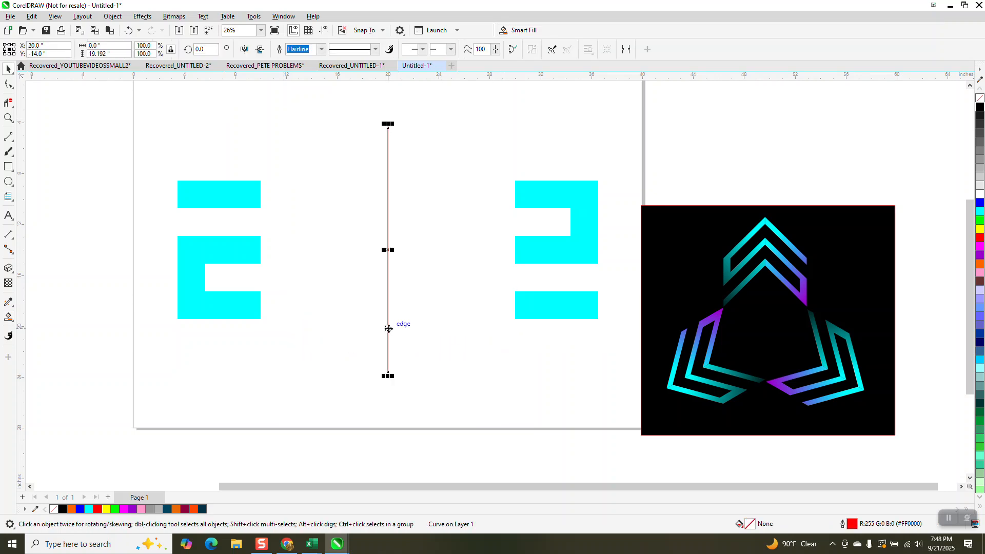
key(Delete)
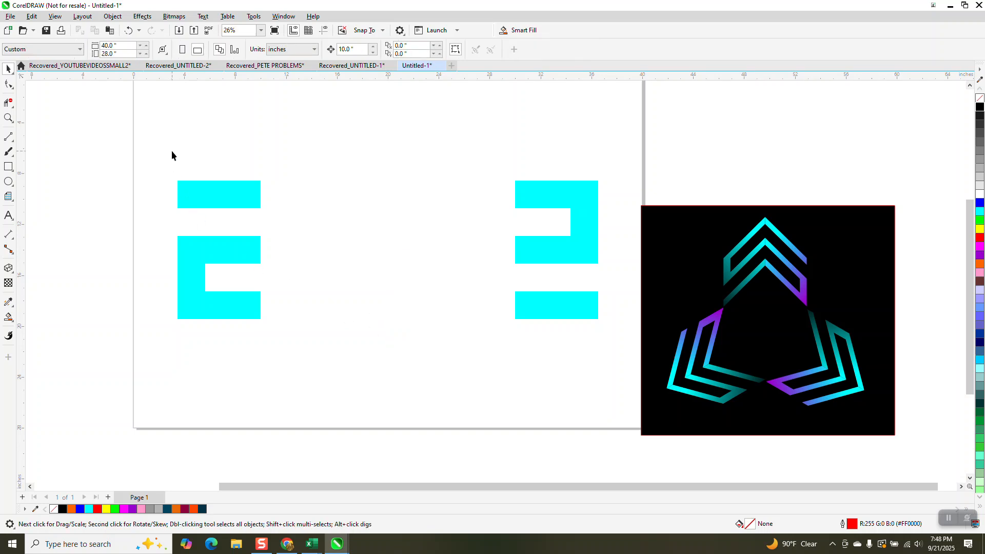
Group the two left cyan pieces and nudge the group 10 inches right
drag(310, 359, 313, 367)
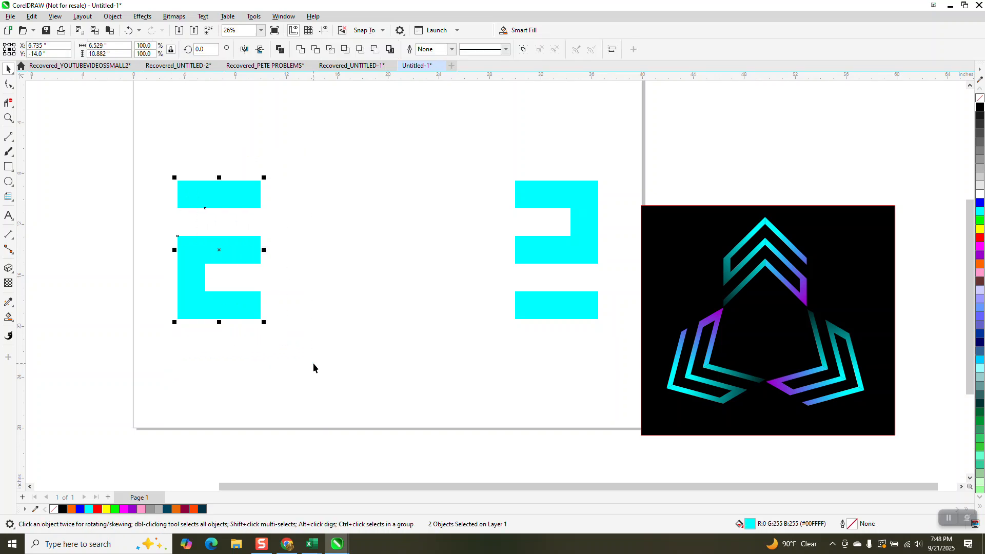
click(314, 367)
drag(148, 160, 377, 390)
key(ctrl+g)
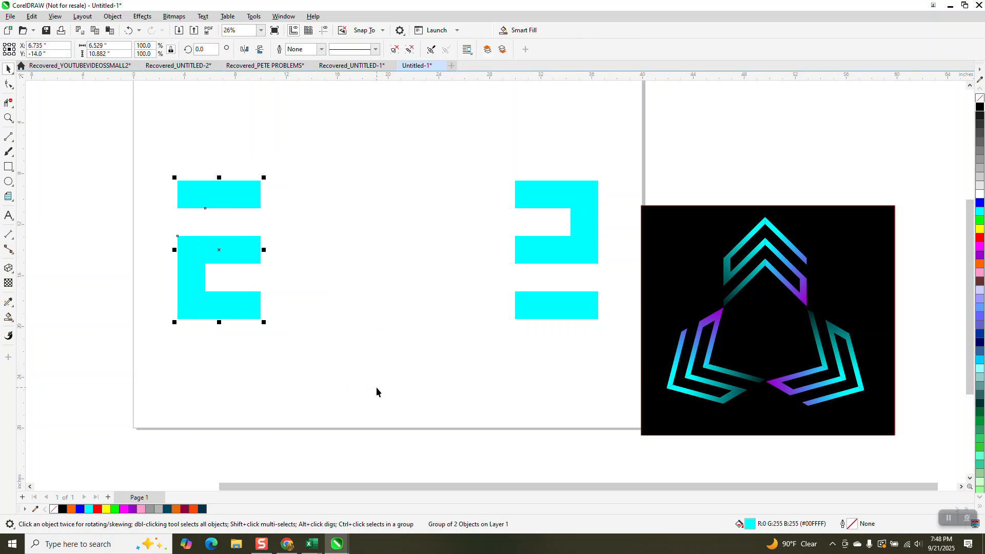
key(Right)
Group the two right cyan pieces and nudge the group 10 inches left against the left half
drag(472, 160, 622, 346)
key(ctrl+g)
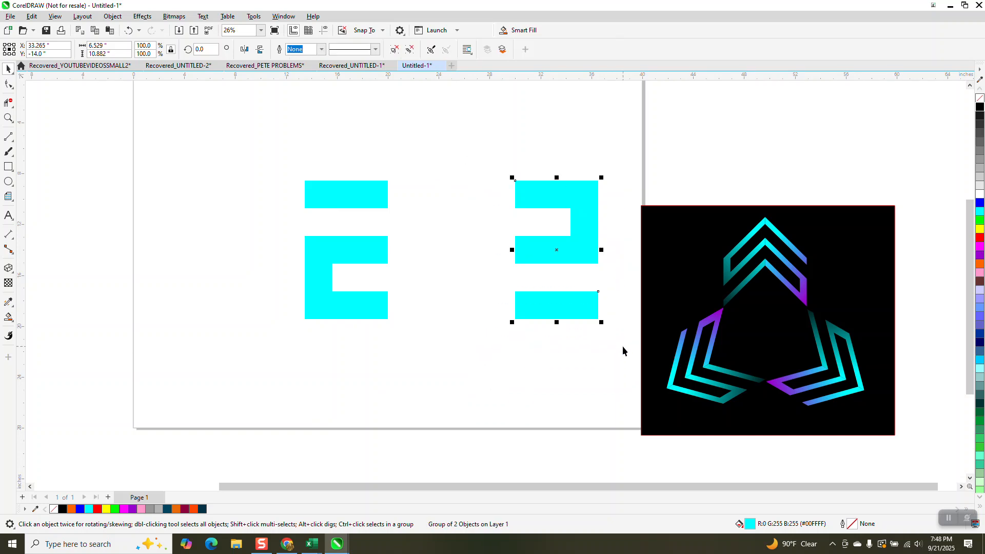
key(Left)
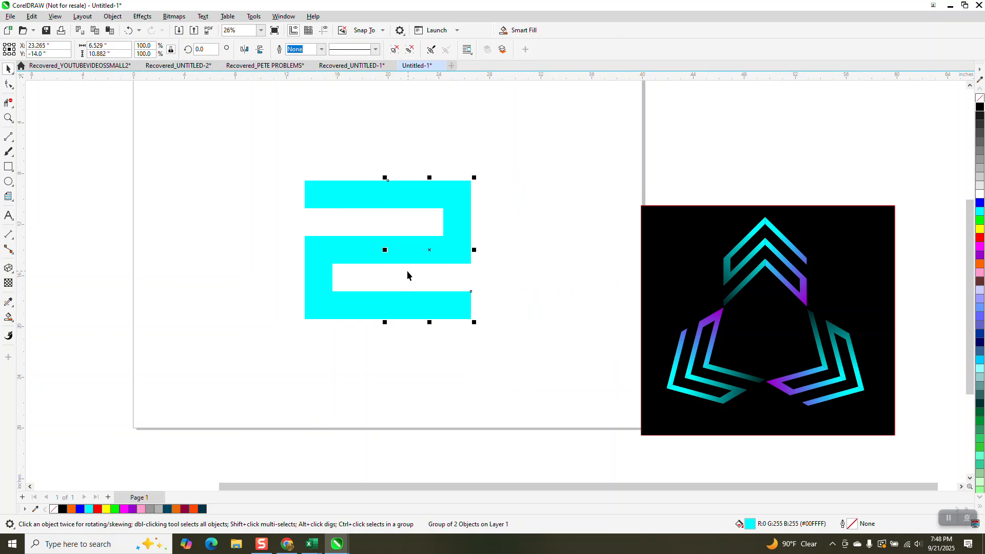
Try skewing the right half of the S-shape vertically downward
click(425, 256)
click(428, 254)
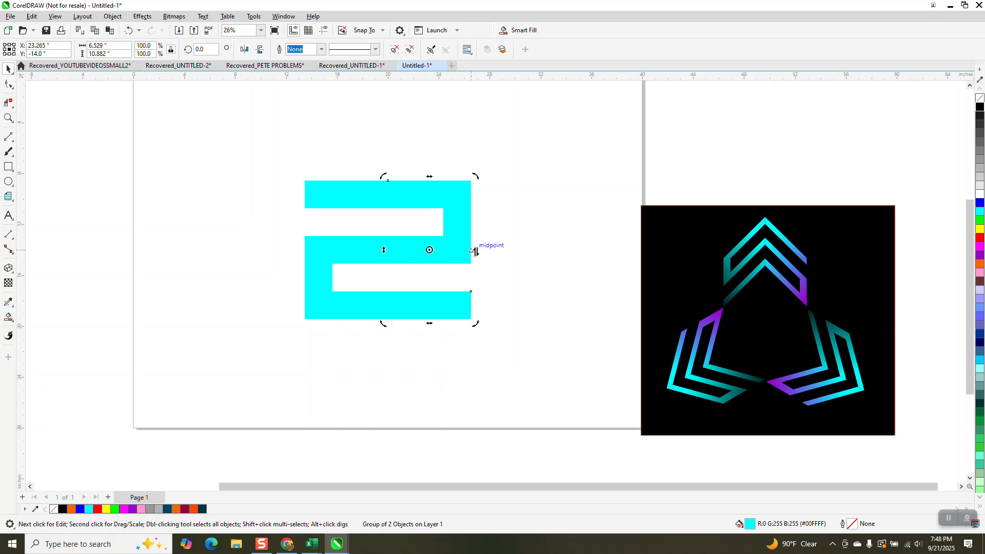
drag(476, 251, 479, 327)
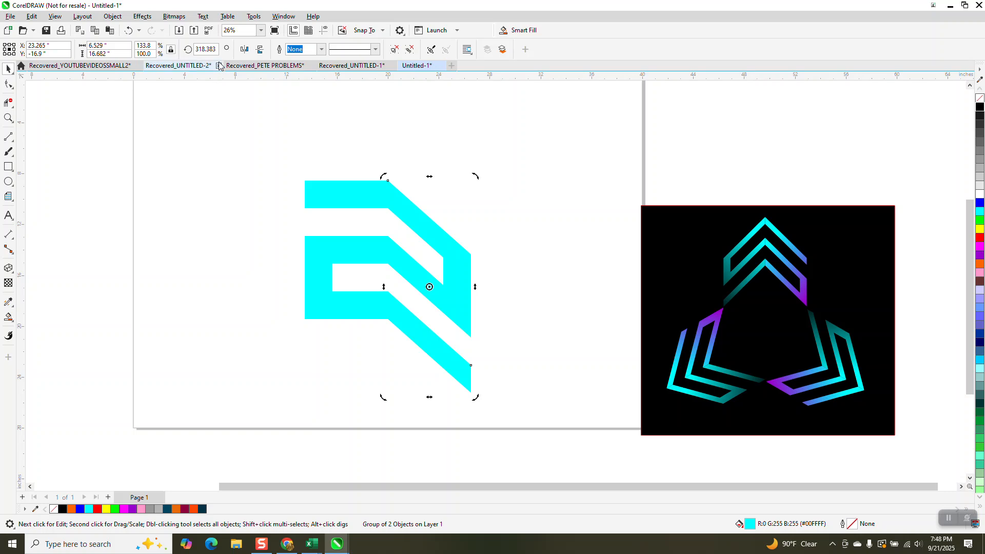
Try a rotation angle of 315° on the skewed right half, and undo both the rotation and the skew
drag(216, 49, 202, 49)
text(315)
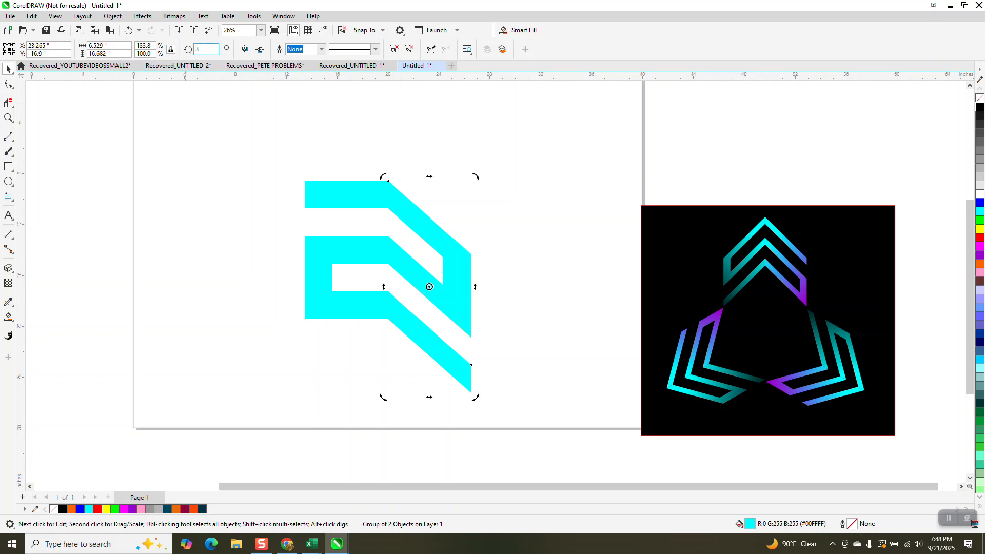
key(Return)
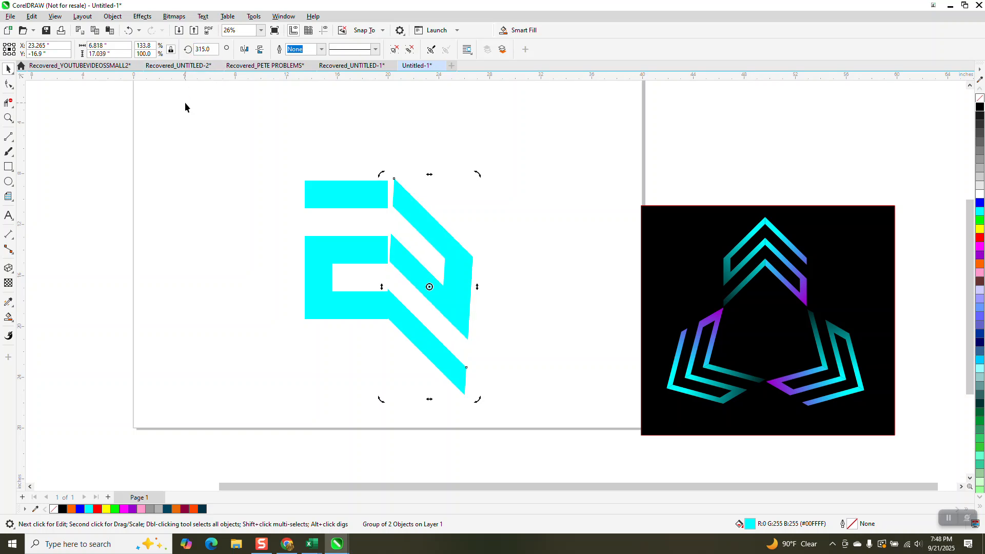
click(127, 32)
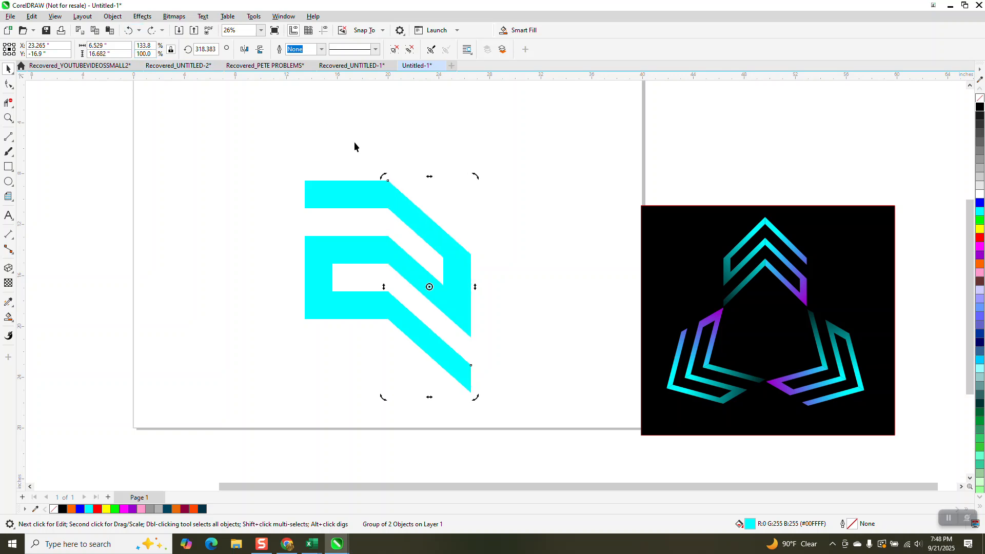
click(127, 31)
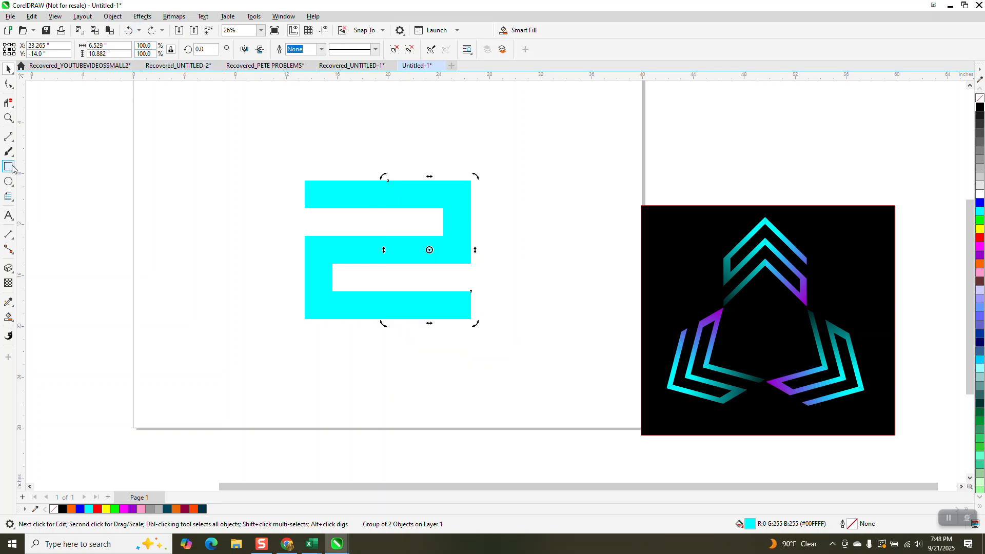
Draw a guide square about 10.77 inches wide, rotate it 45°, and center it on the page
scroll(249, 152, down, 1)
key(F6)
drag(259, 141, 211, 244)
click(205, 49)
text(4)
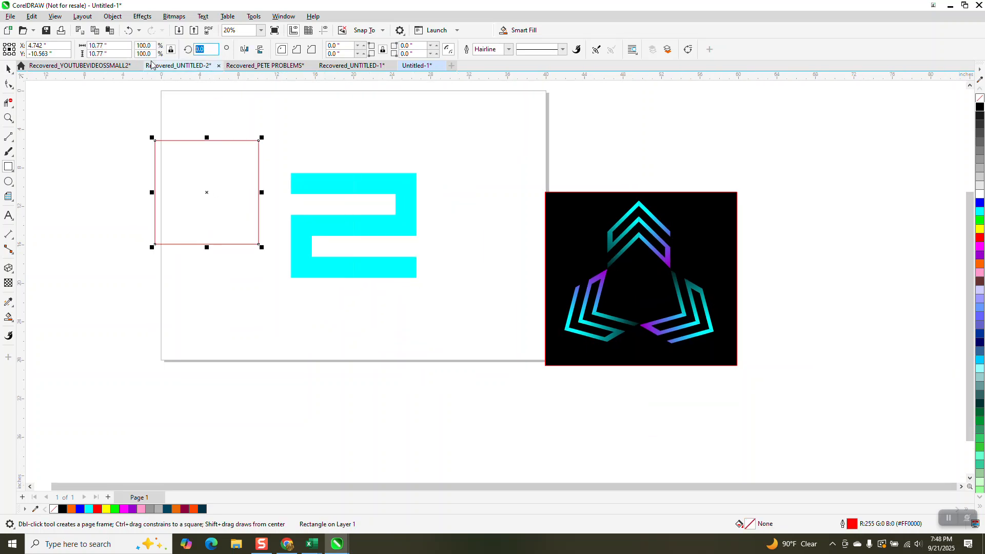
text(5)
key(Return)
key(p)
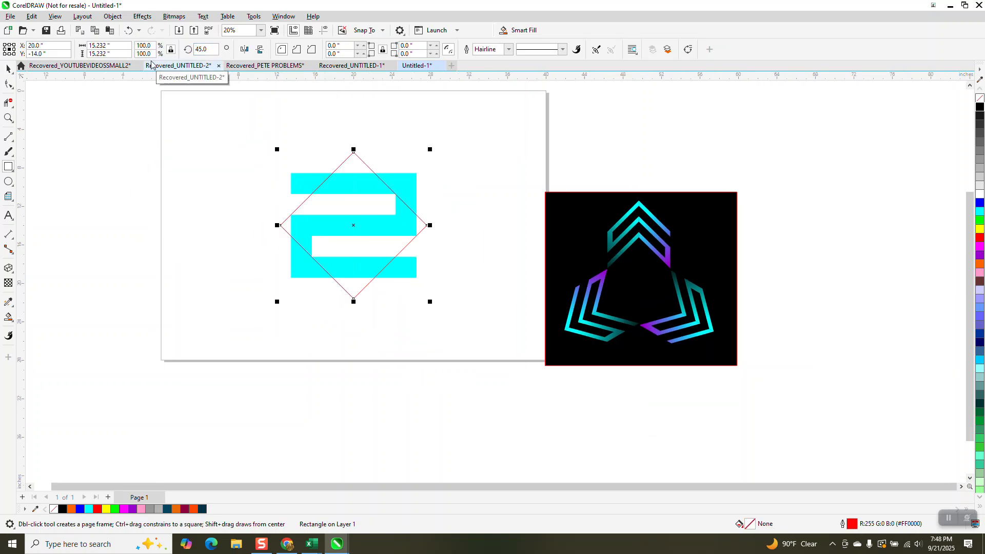
Move the diamond straight down below the S-shape and skew the right half downward to follow the diamond's upper right edge
click(8, 70)
drag(351, 153, 355, 283)
click(404, 271)
click(404, 272)
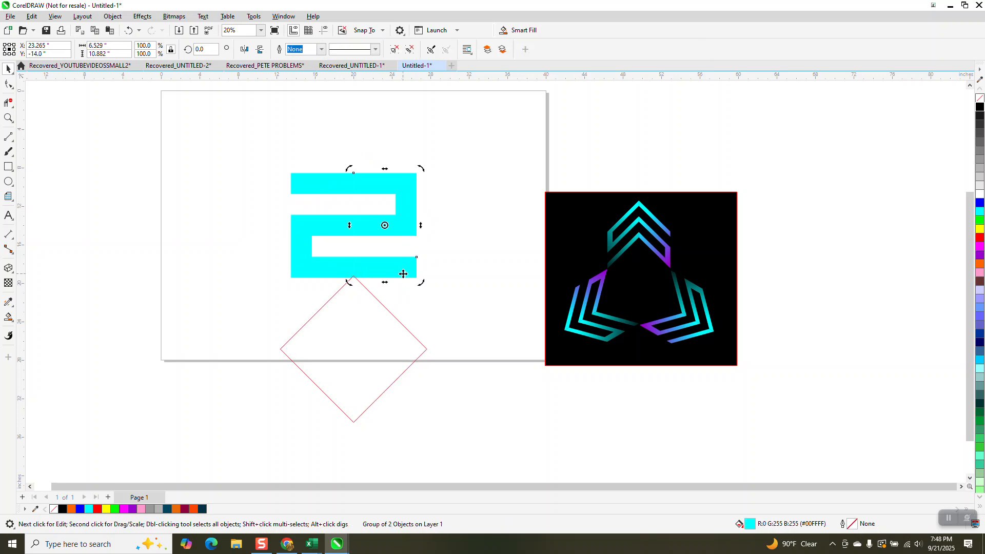
drag(423, 225, 424, 290)
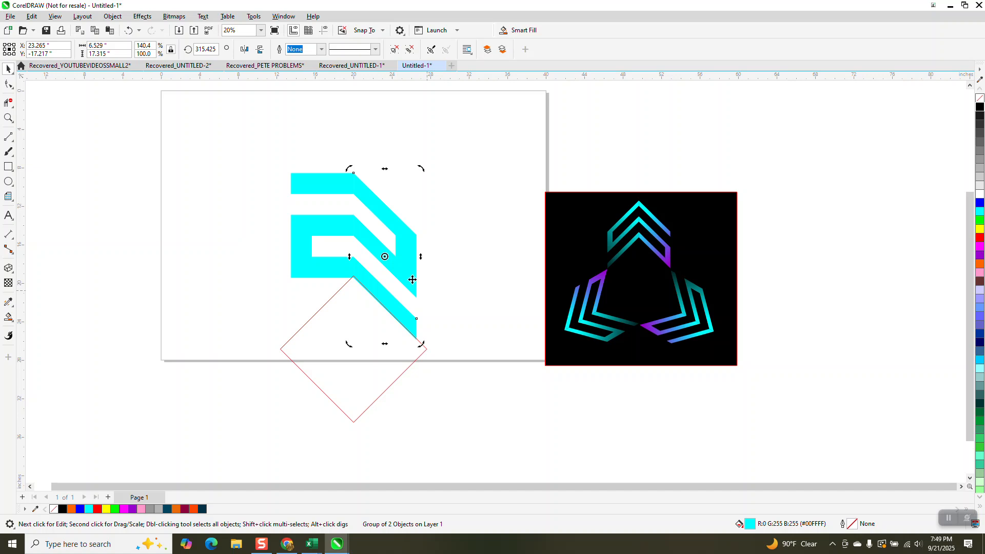
Skew the left half of the S-shape downward along the diamond's upper left edge, and delete the guide diamond
click(327, 231)
click(323, 225)
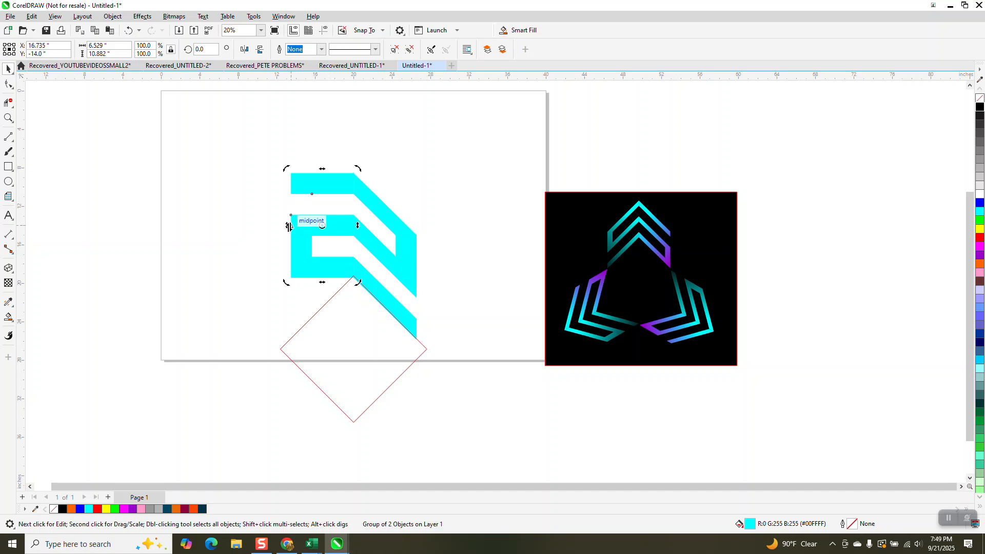
drag(286, 226, 288, 286)
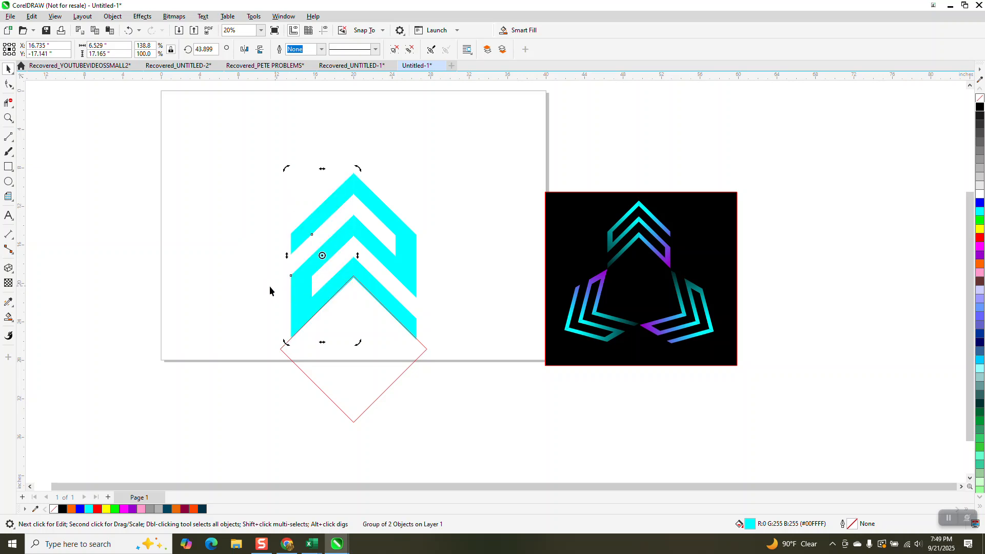
click(355, 339)
key(Delete)
Apply a cyan-to-red fountain fill to the right half, running from the center down toward its outer edge
click(396, 270)
click(15, 325)
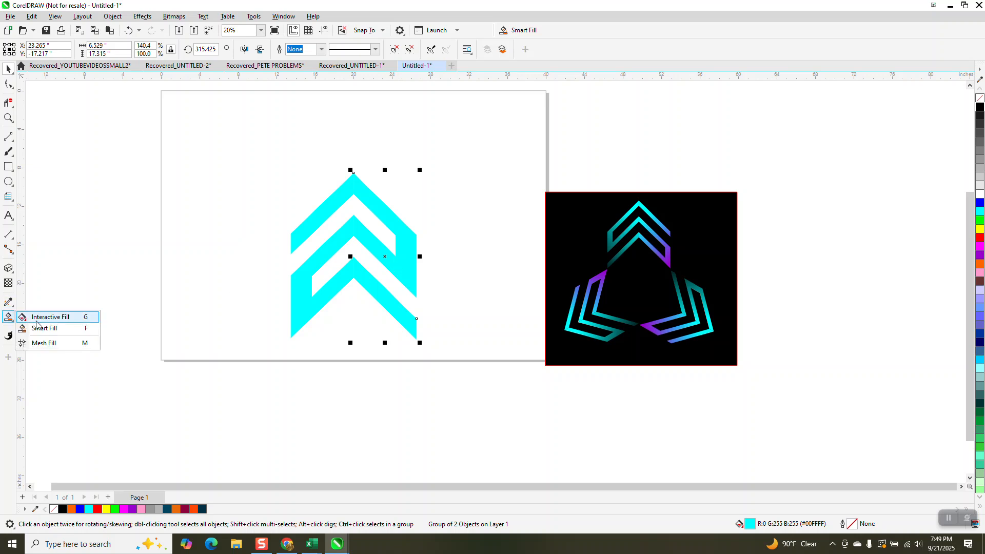
click(37, 320)
drag(365, 246, 460, 305)
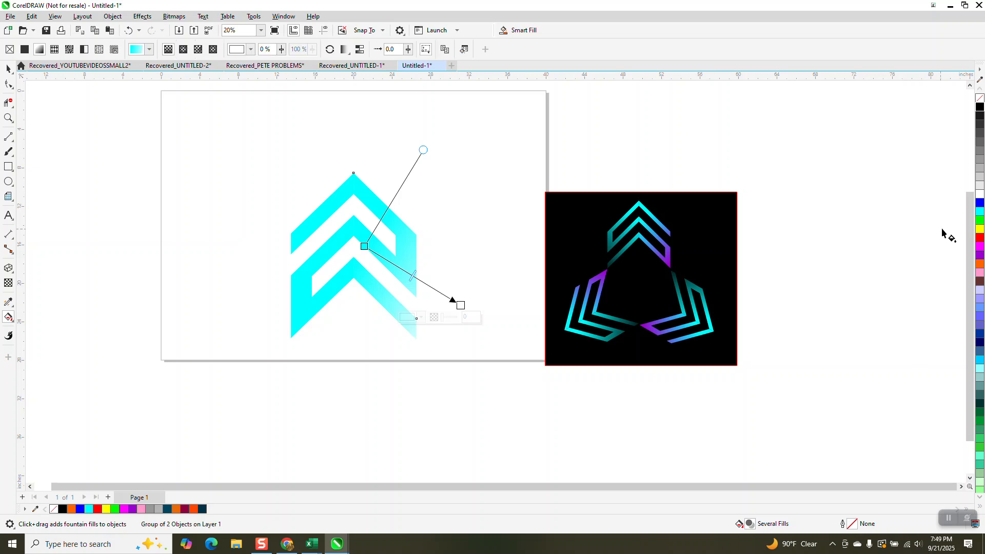
drag(981, 241, 460, 306)
drag(423, 150, 371, 136)
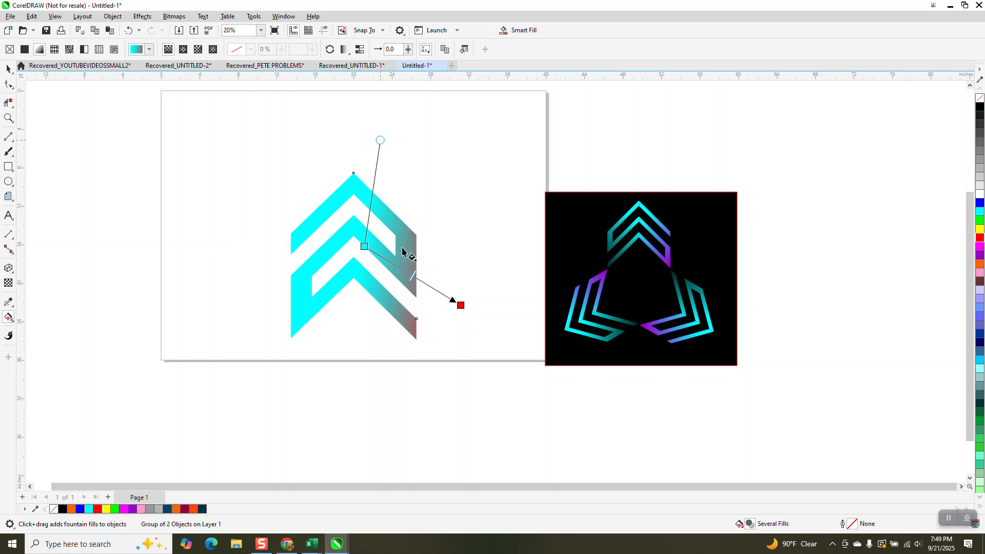
drag(460, 305, 425, 284)
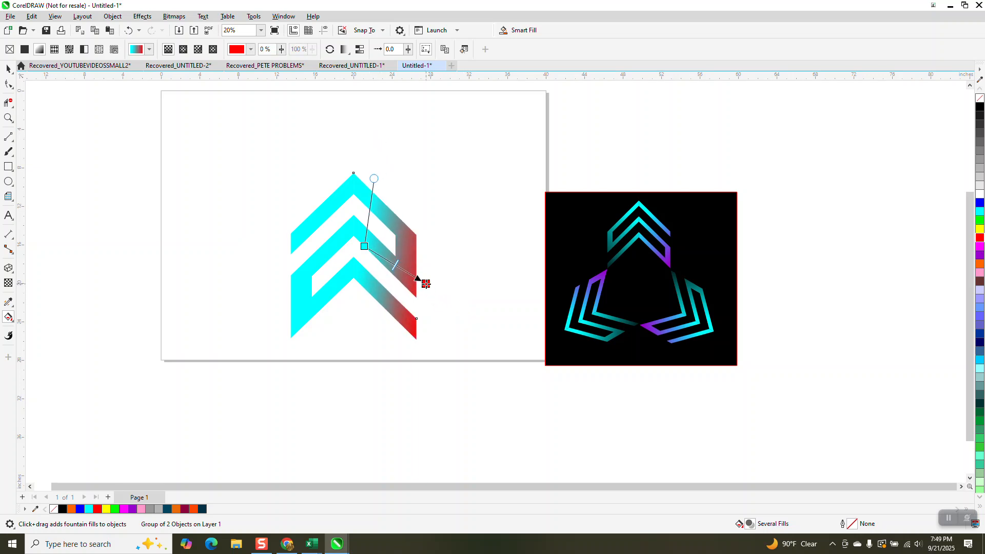
mouse_move(375, 179)
mouse_down()
mouse_move(359, 175)
mouse_move(374, 171)
mouse_up()
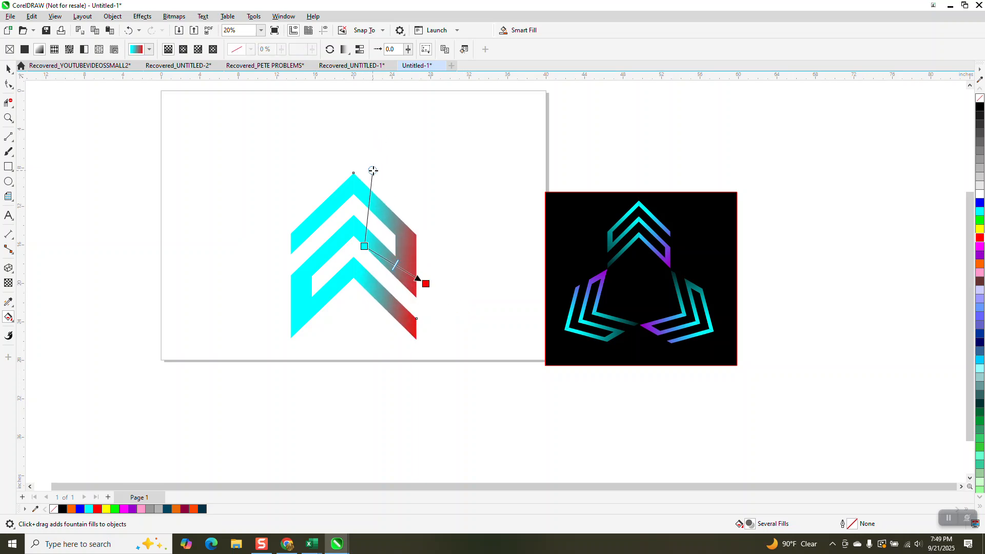
Apply a cyan-to-black fountain fill to the left half, running from the center down toward its lower outer edge
click(8, 69)
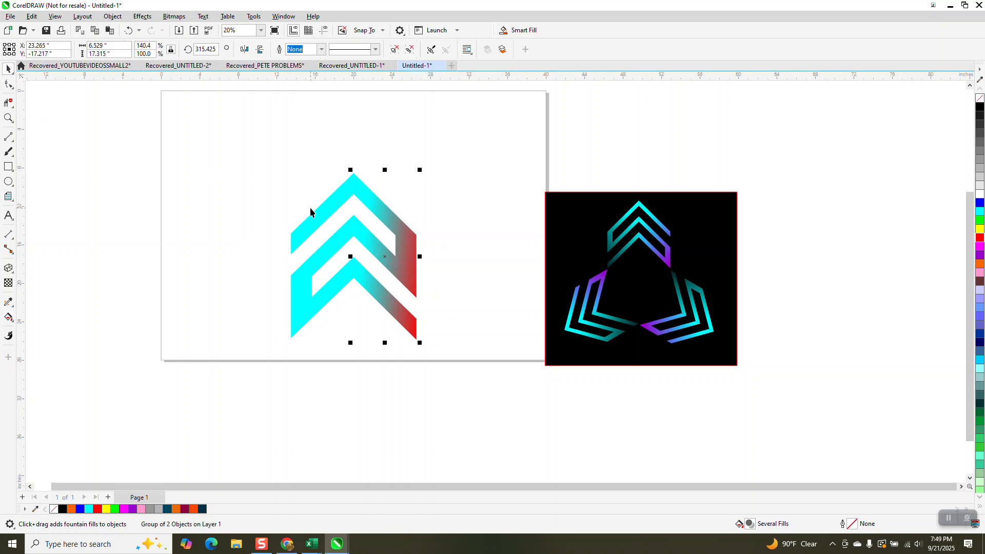
click(14, 321)
click(47, 317)
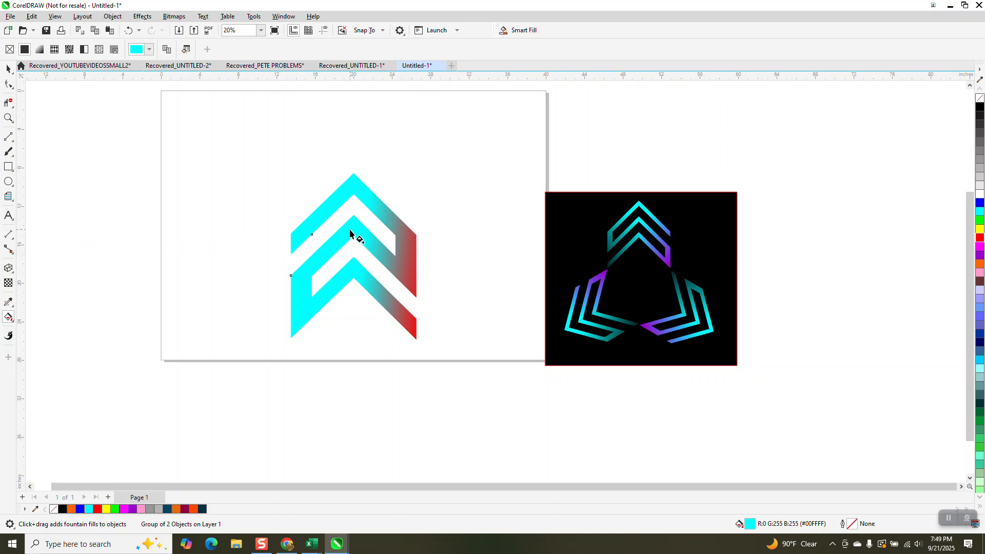
drag(346, 231, 258, 305)
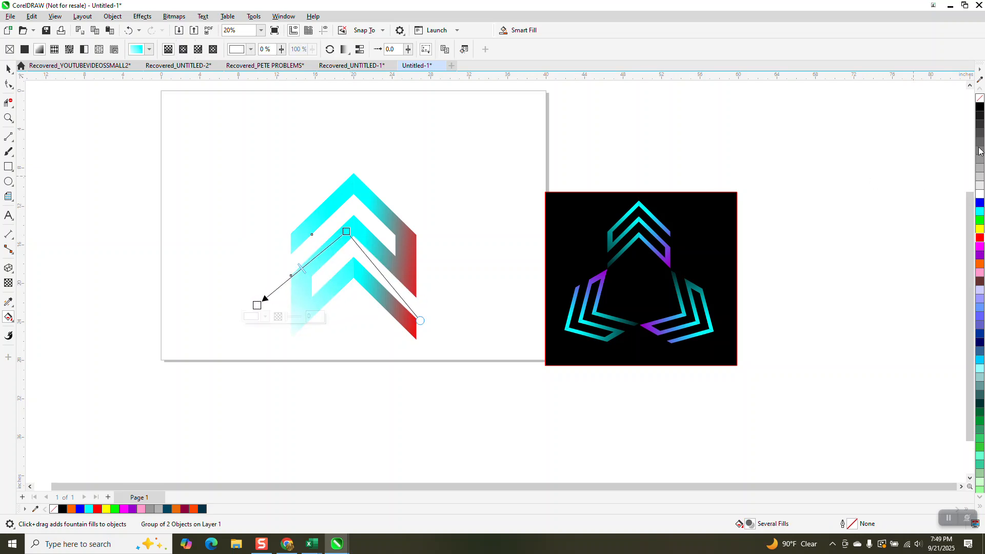
drag(980, 110, 256, 307)
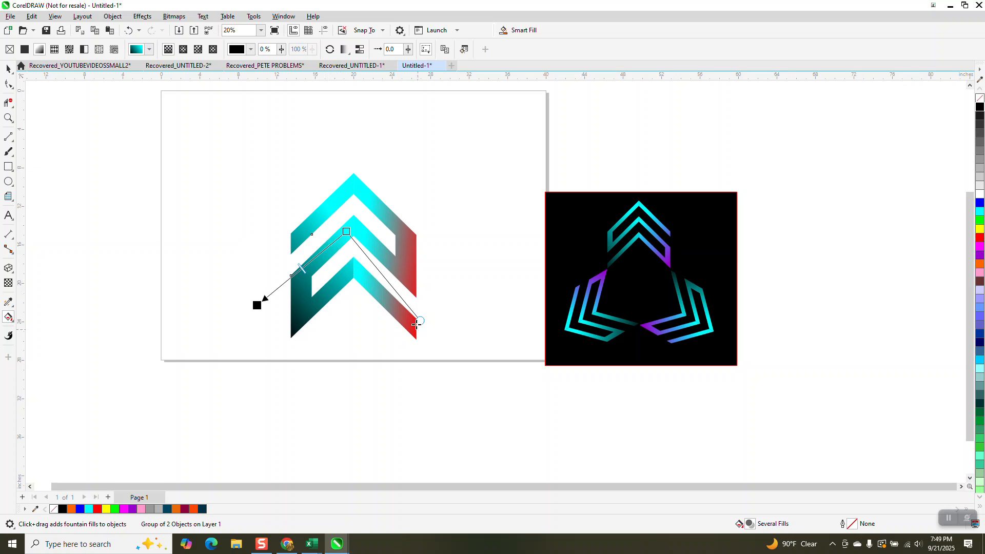
drag(422, 323, 379, 342)
drag(257, 305, 278, 289)
Group both chevron halves, scale the group to about 50.5%, and move it up near the top of the page
click(7, 70)
click(36, 68)
drag(222, 136, 472, 395)
key(ctrl+g)
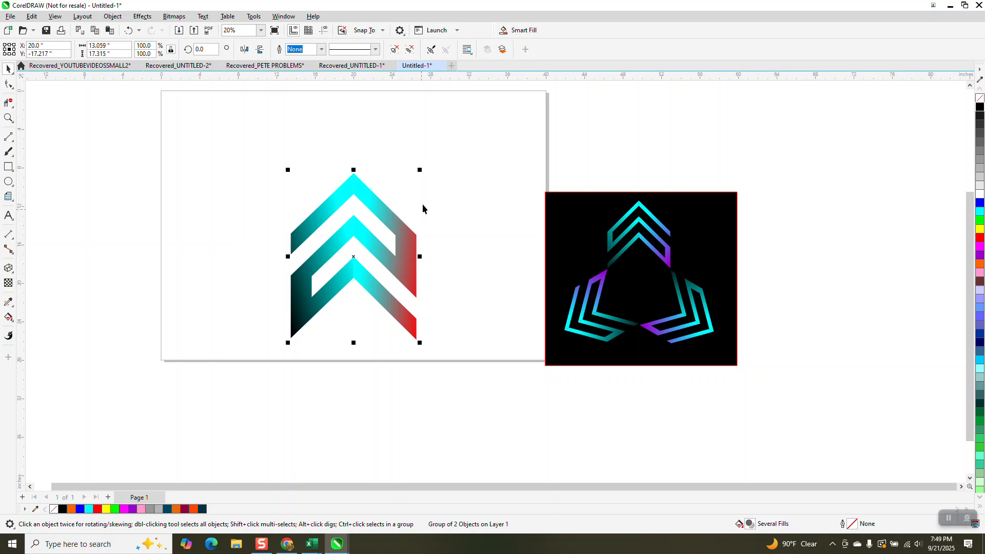
drag(421, 170, 388, 211)
drag(354, 262, 354, 179)
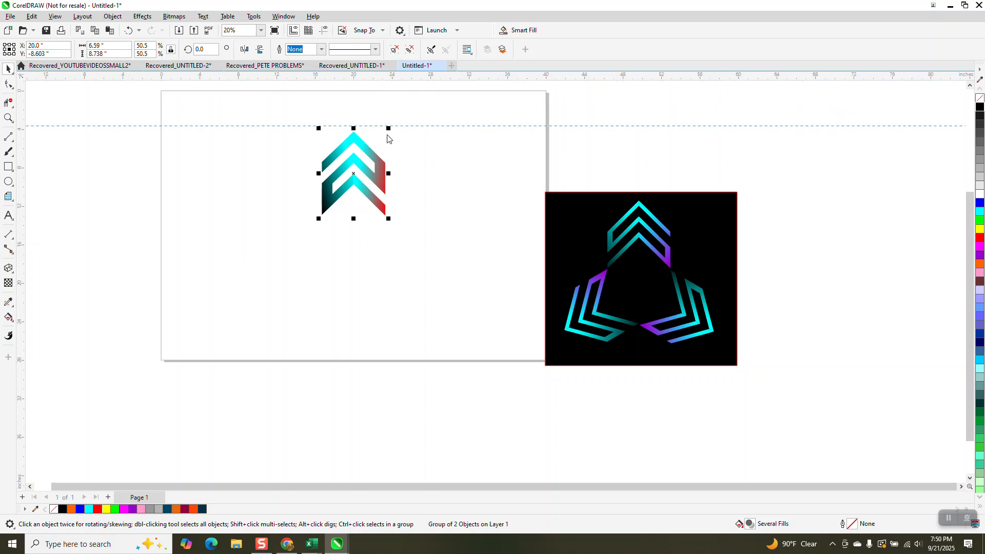
Place a horizontal guideline at about Y -2.35 inches with guidelines shown, and move the chevron group up to about Y -7.5 inches
drag(387, 135, 387, 136)
key(p)
drag(408, 81, 404, 113)
click(324, 31)
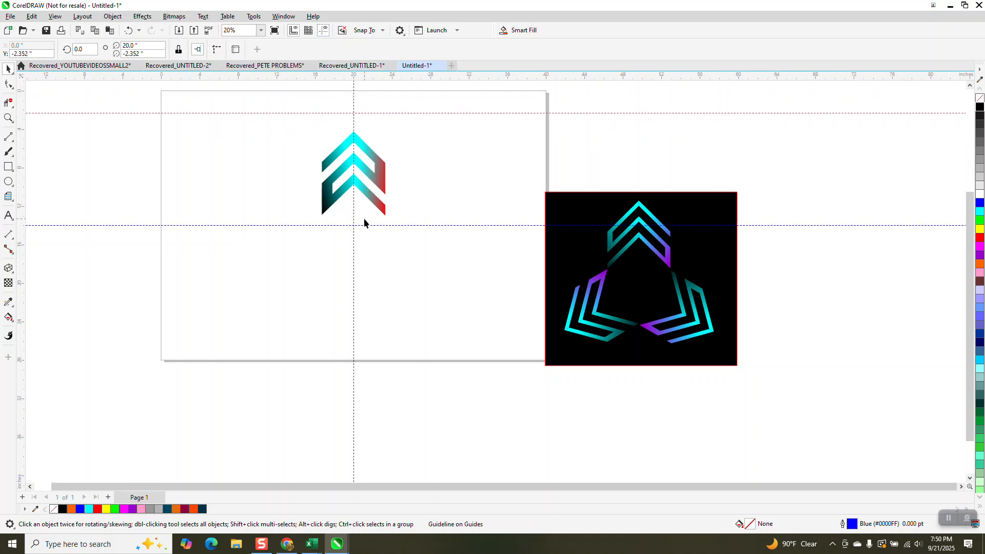
click(362, 192)
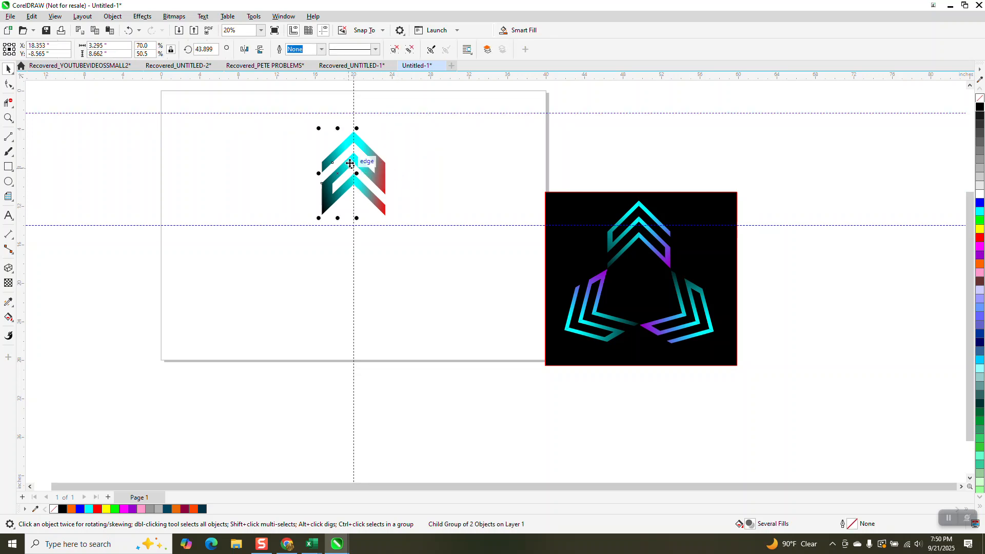
drag(353, 174, 354, 163)
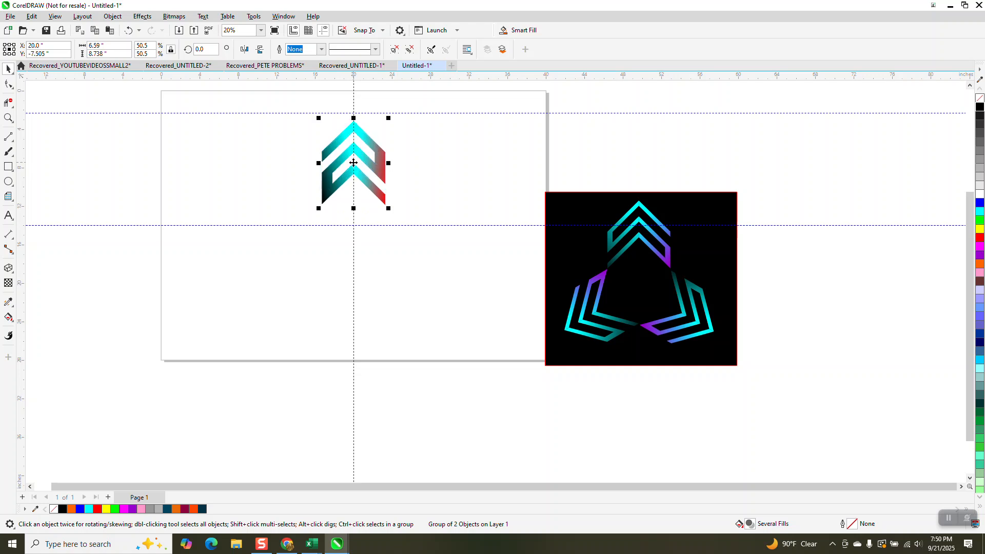
Set the chevron group's rotation center at the page-center guideline intersection and create two copies in successive 120° rotations
click(354, 164)
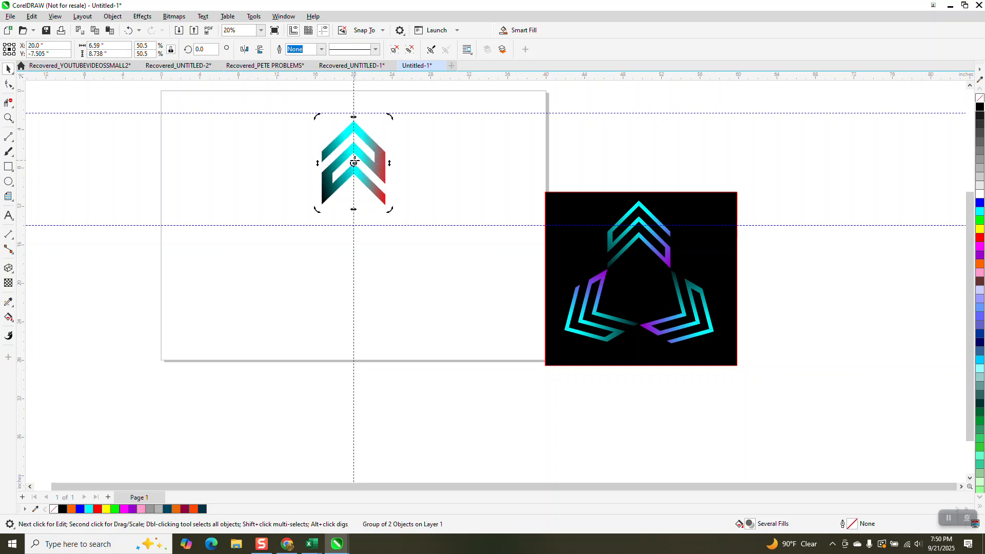
drag(354, 163, 354, 225)
drag(202, 50, 170, 67)
text(12)
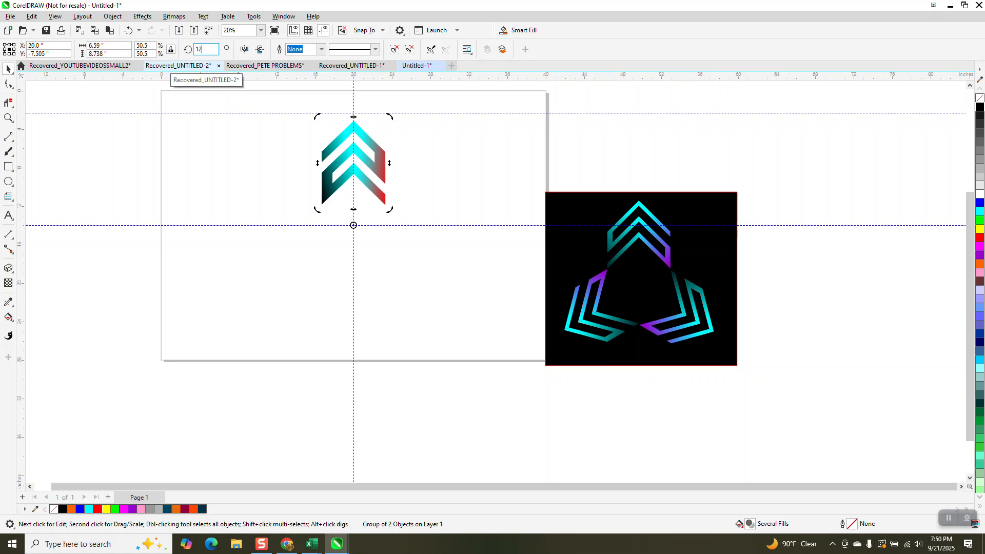
text(0)
key(ctrl+Return)
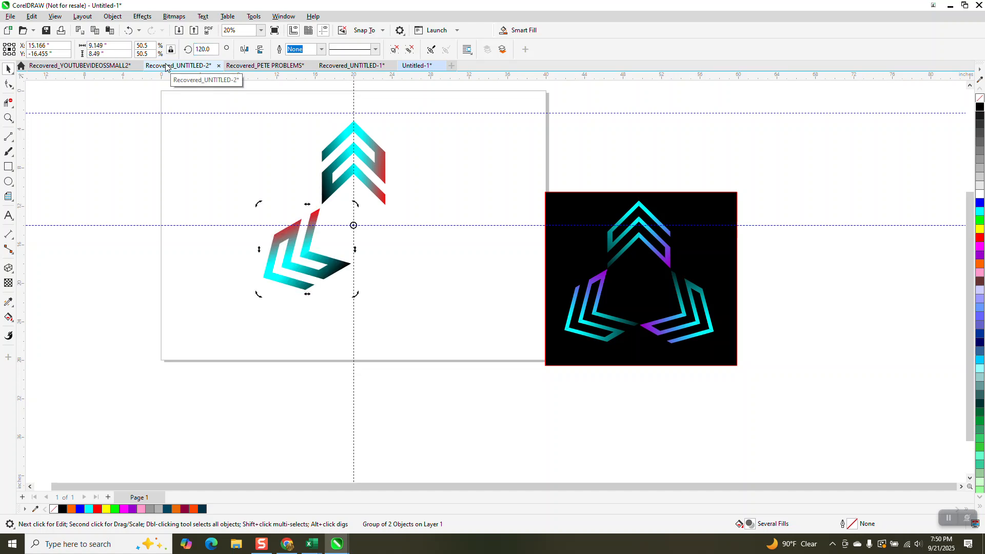
key(ctrl+r)
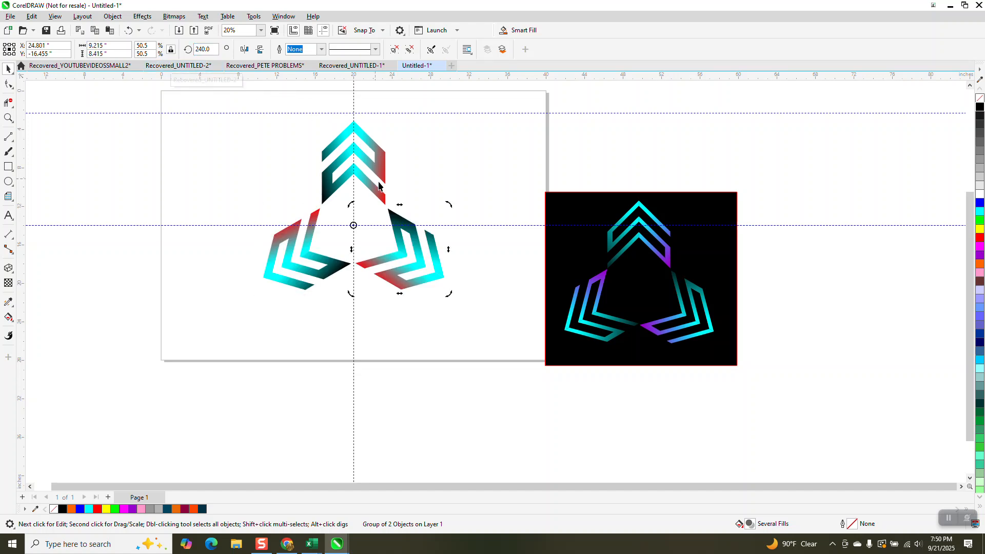
Hide the guidelines and draw a black-filled rectangle about 21.43 by 20.31 inches around the three chevrons
click(294, 31)
click(293, 31)
click(8, 118)
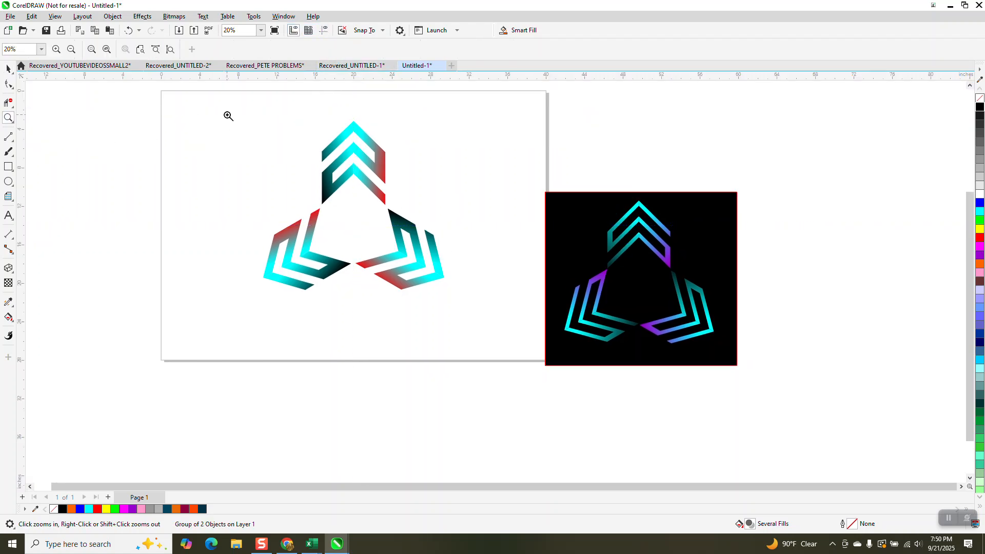
click(8, 166)
mouse_move(260, 118)
mouse_down()
mouse_move(427, 292)
mouse_move(465, 313)
mouse_up()
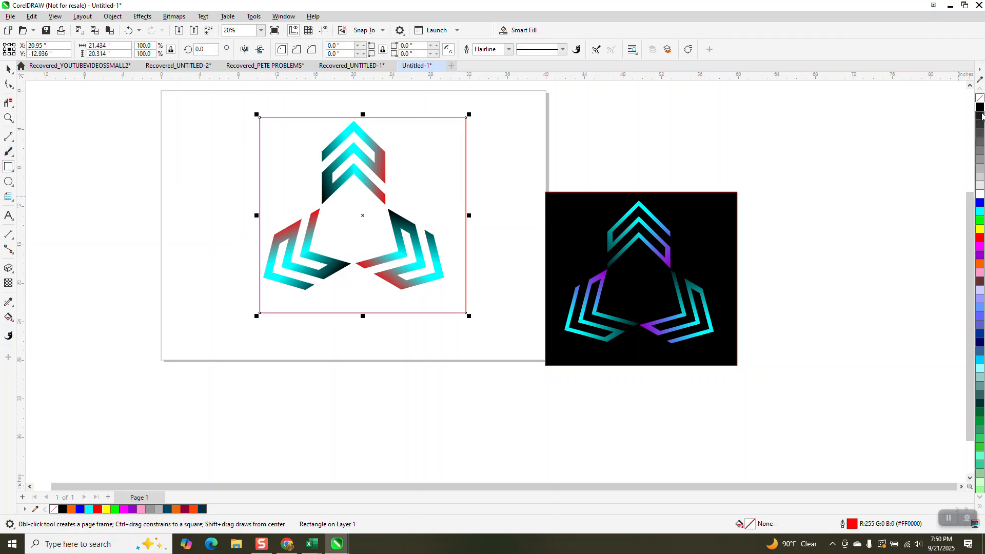
click(980, 108)
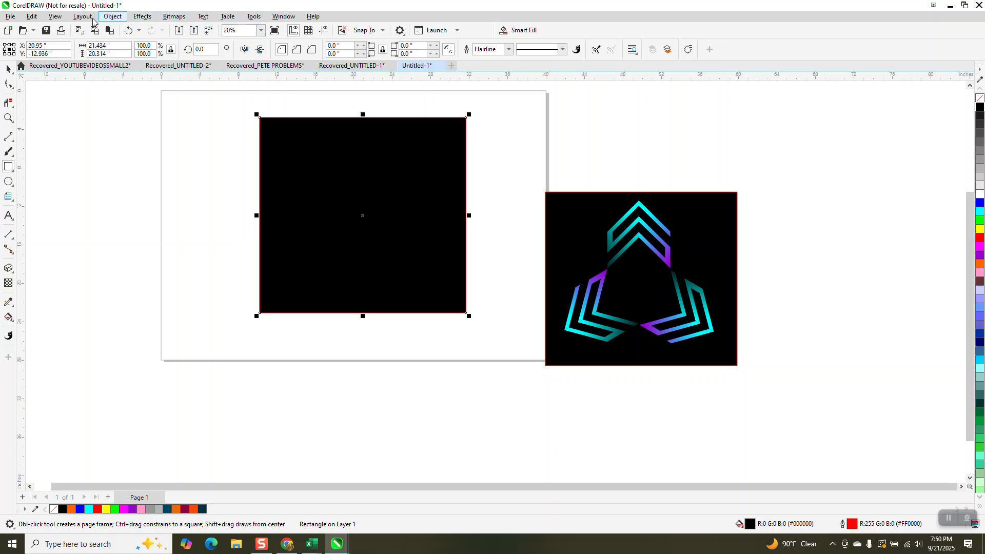
Send the black rectangle to the back, behind the three chevron groups
click(111, 16)
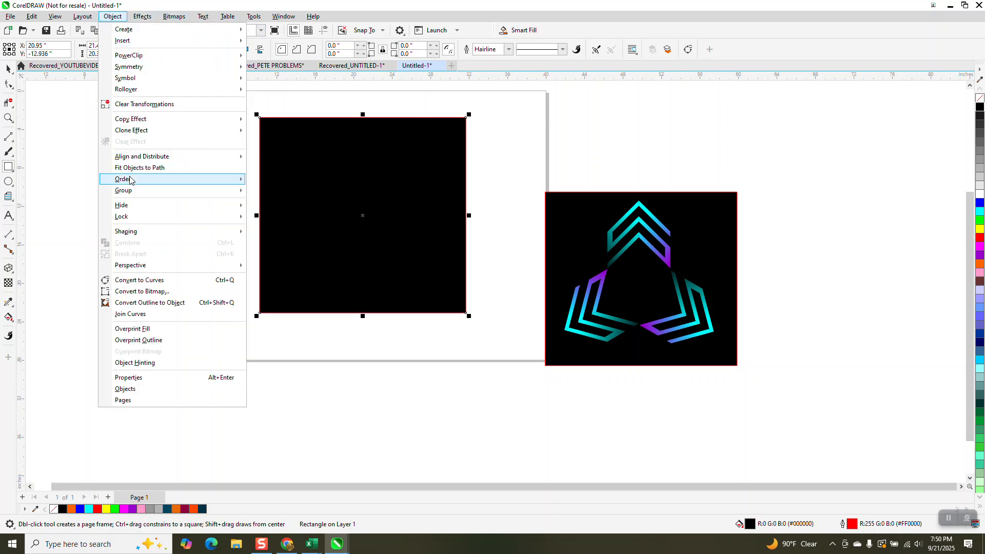
mouse_move(132, 179)
click(294, 192)
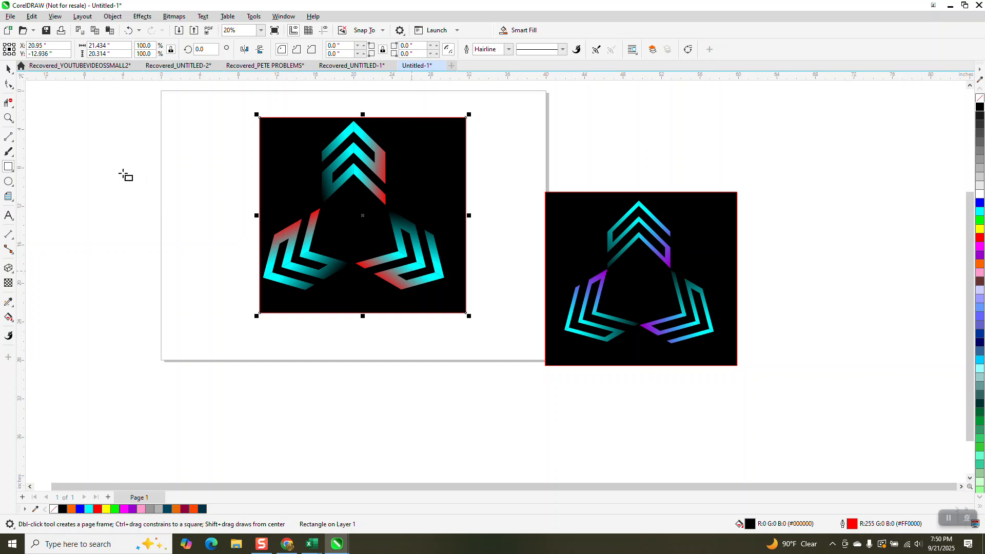
Try a cyan hairline outline on the top chevron group, inspect it up close, and undo the outline
click(8, 118)
drag(377, 242, 446, 290)
scroll(441, 287, down, 1)
scroll(428, 277, down, 2)
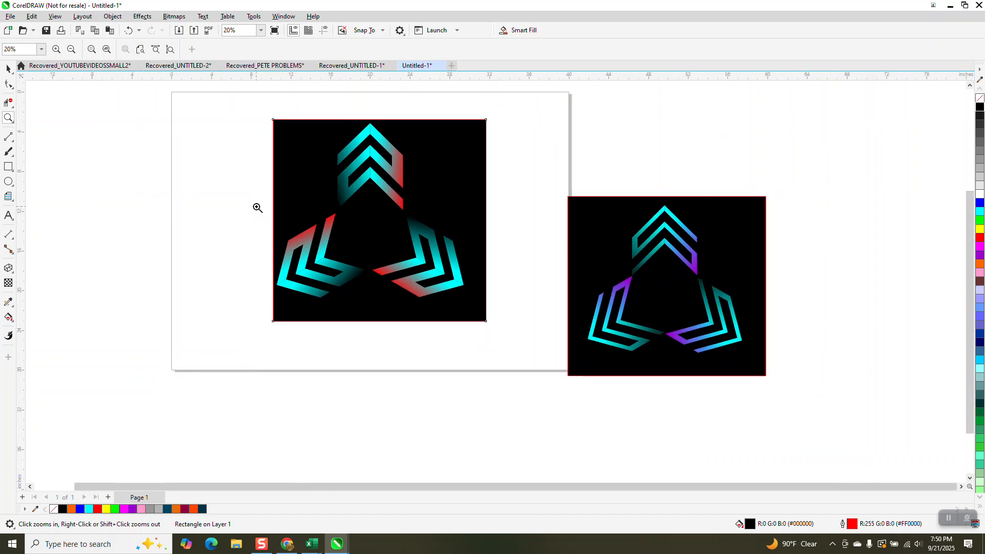
click(8, 68)
drag(294, 102, 421, 217)
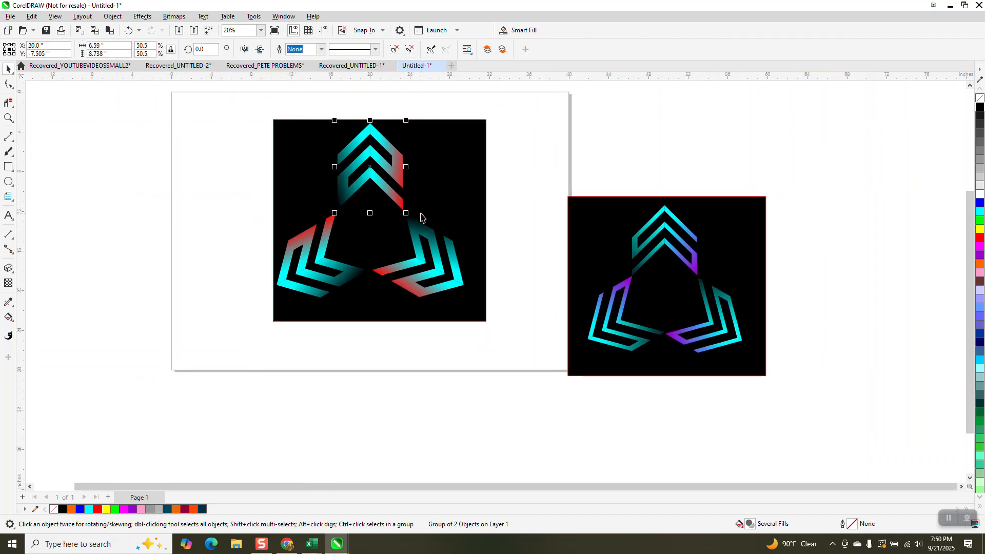
right_click(980, 215)
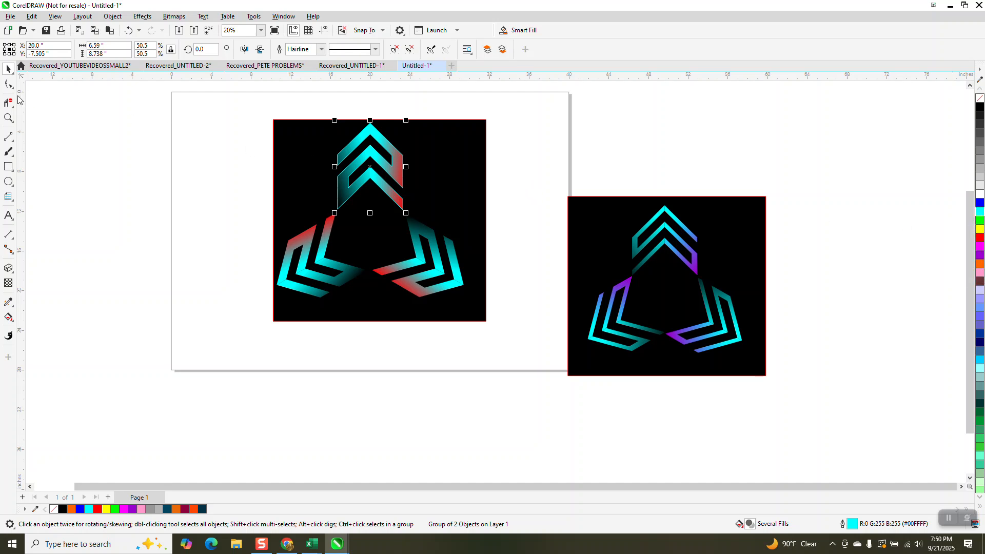
click(8, 118)
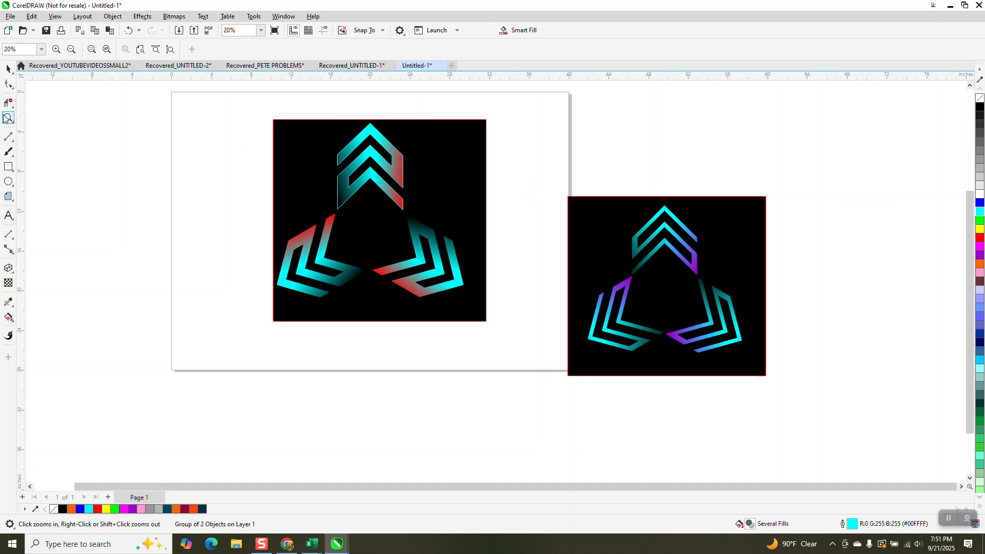
drag(353, 118, 464, 245)
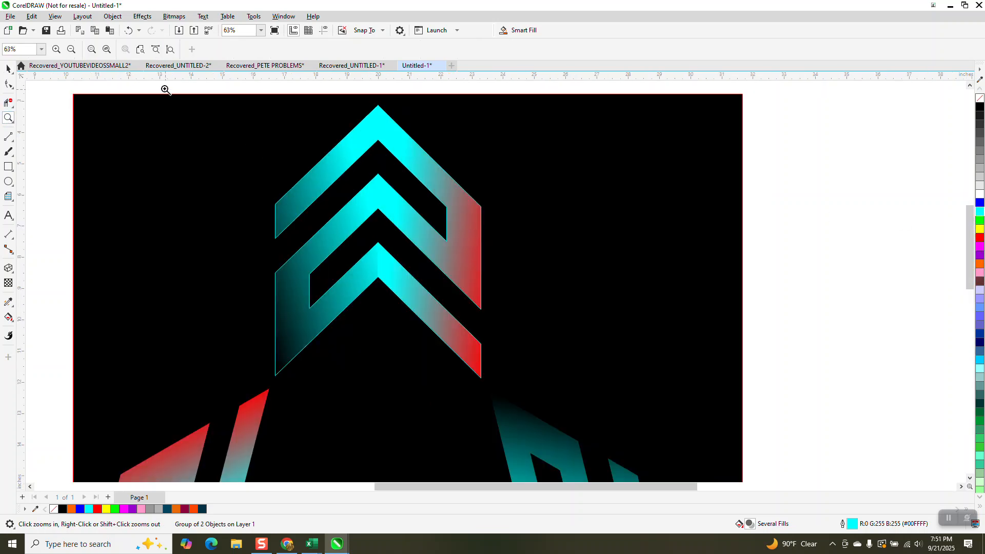
click(129, 30)
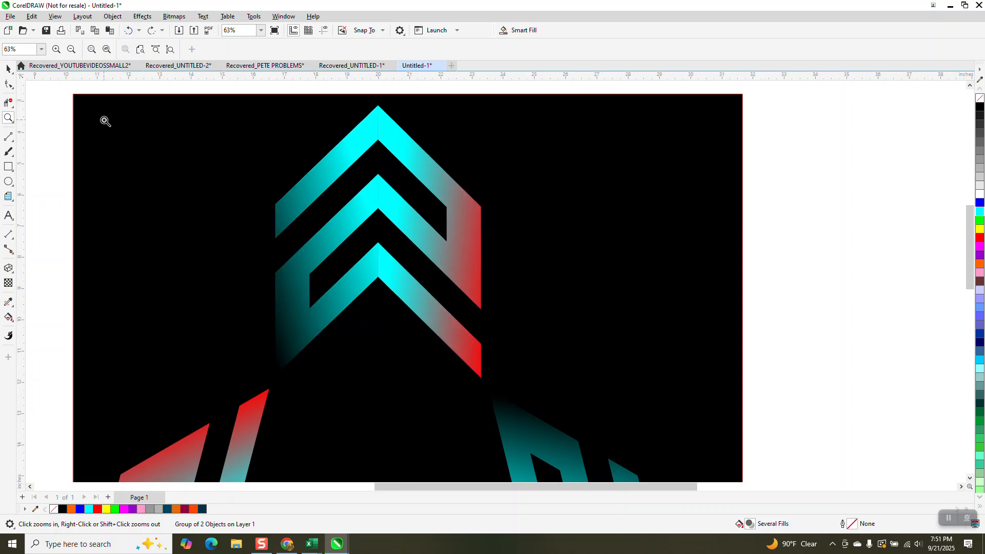
Group the three chevron groups into one logo and scale it down proportionally to about 4.69 inches wide
scroll(395, 156, up, 5)
scroll(395, 157, down, 3)
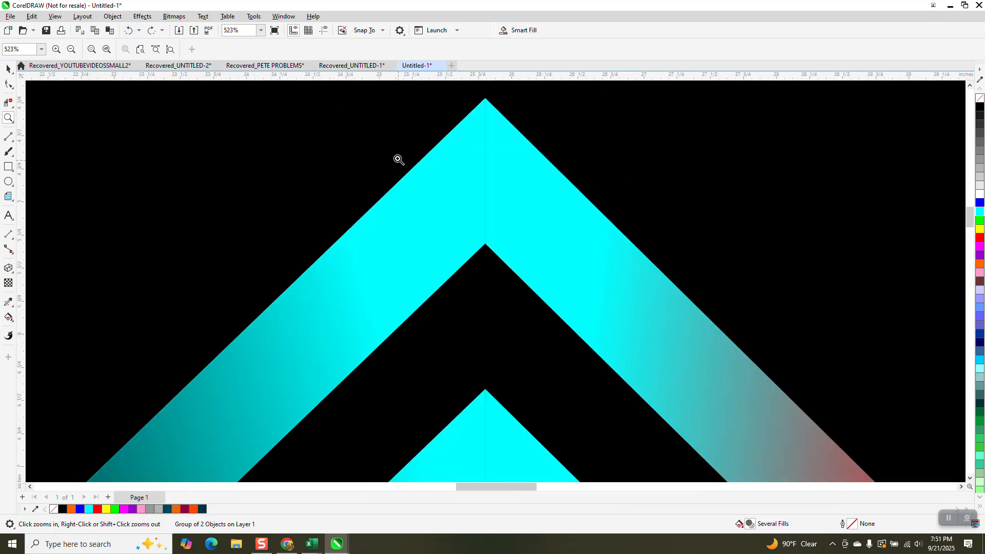
scroll(394, 157, down, 2)
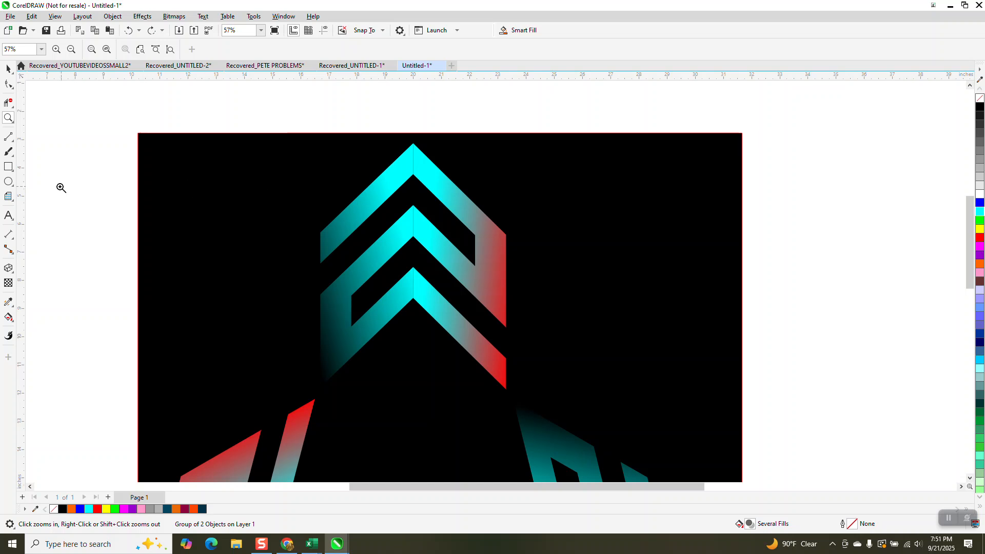
scroll(281, 209, down, 2)
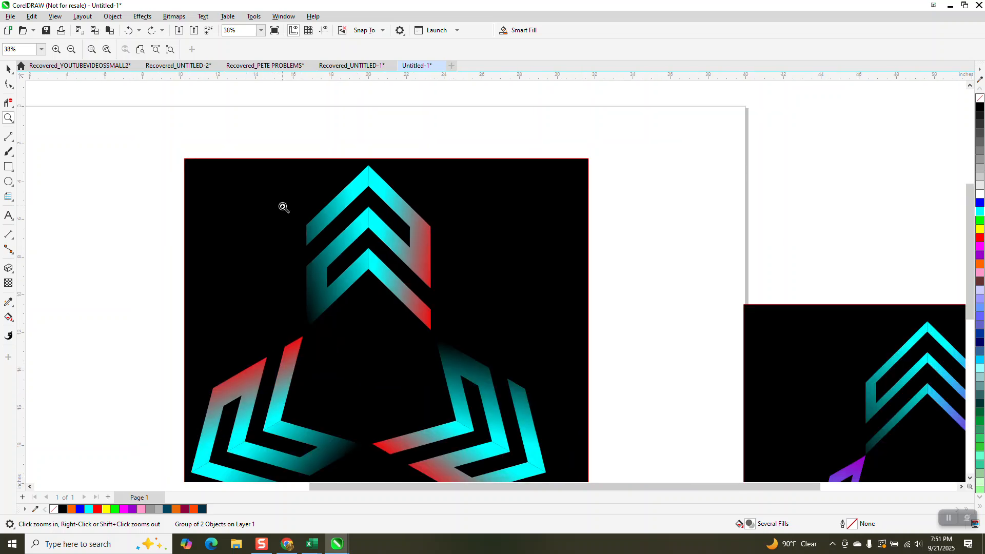
click(9, 68)
drag(213, 164, 479, 433)
key(ctrl+g)
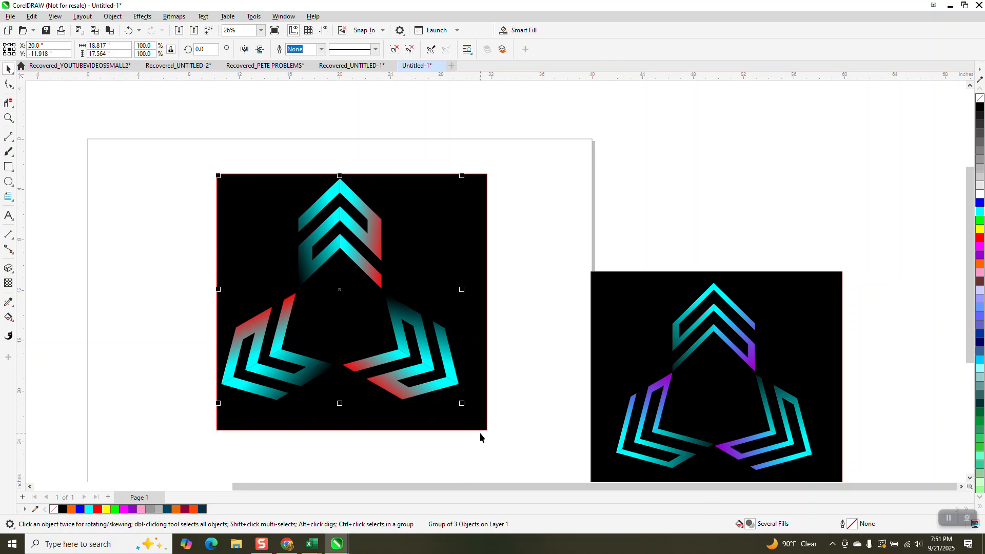
drag(461, 178, 400, 259)
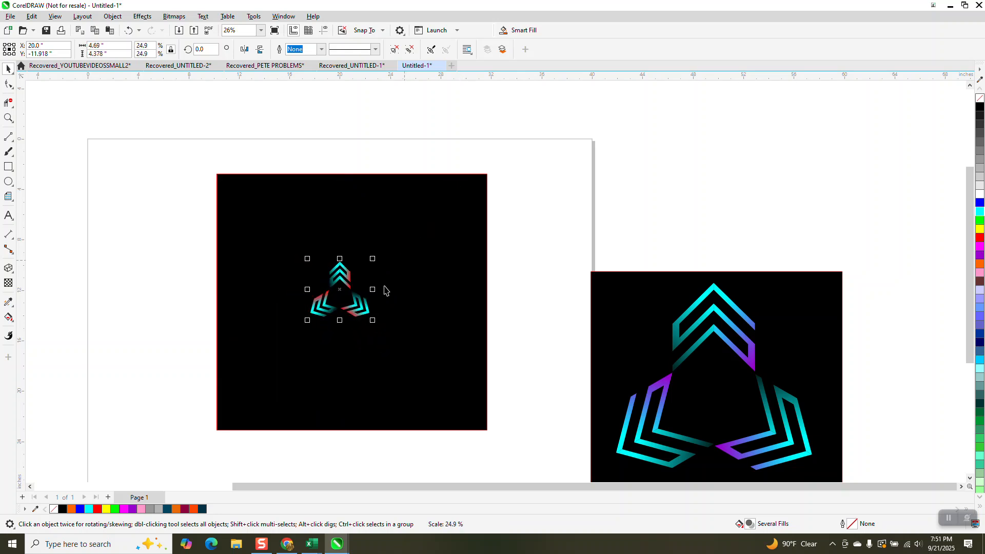
Shift the black rectangle up and left, place the small logo in its upper-left corner, and set the logo's width to 5 inches
drag(390, 316, 318, 255)
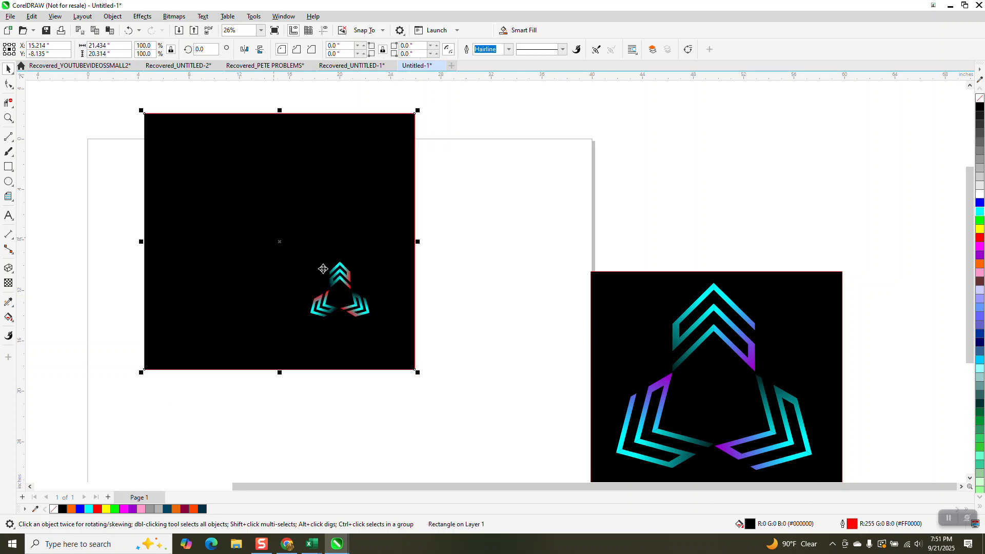
drag(342, 287, 188, 139)
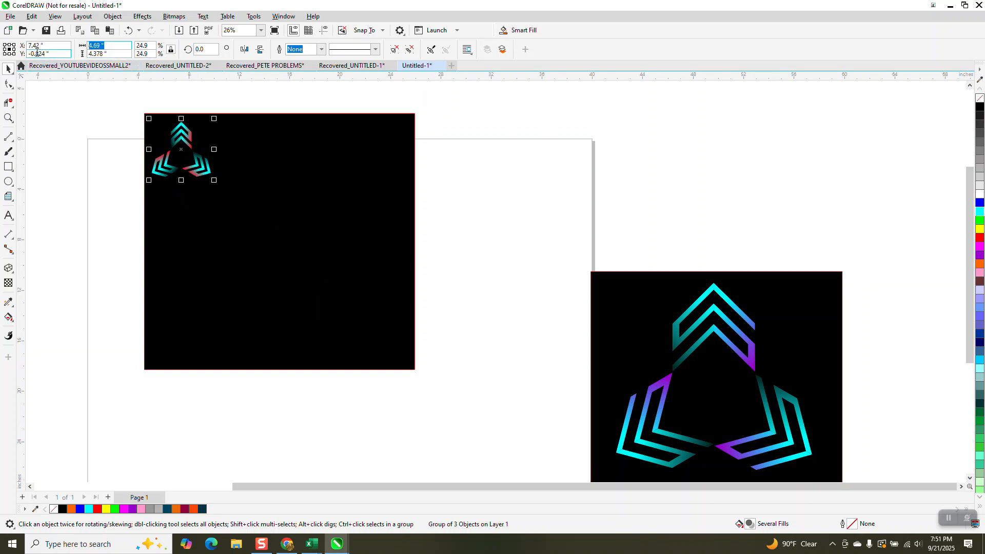
text(5)
key(Return)
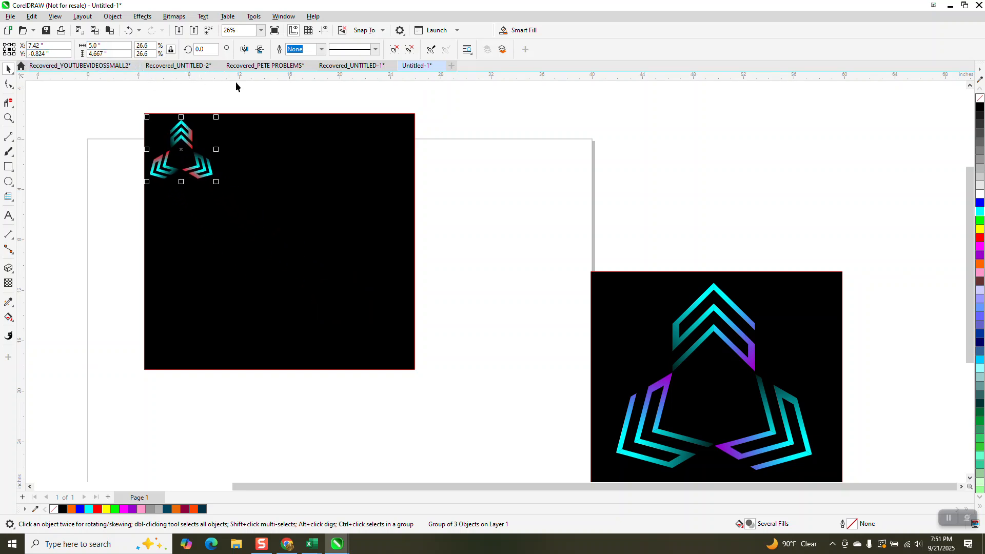
Set a 5-inch nudge distance and duplicate the logo four times to the right at 5-inch spacing to form a row
click(208, 82)
text(5)
key(Return)
drag(113, 122, 238, 200)
key(ctrl+d)
key(Right)
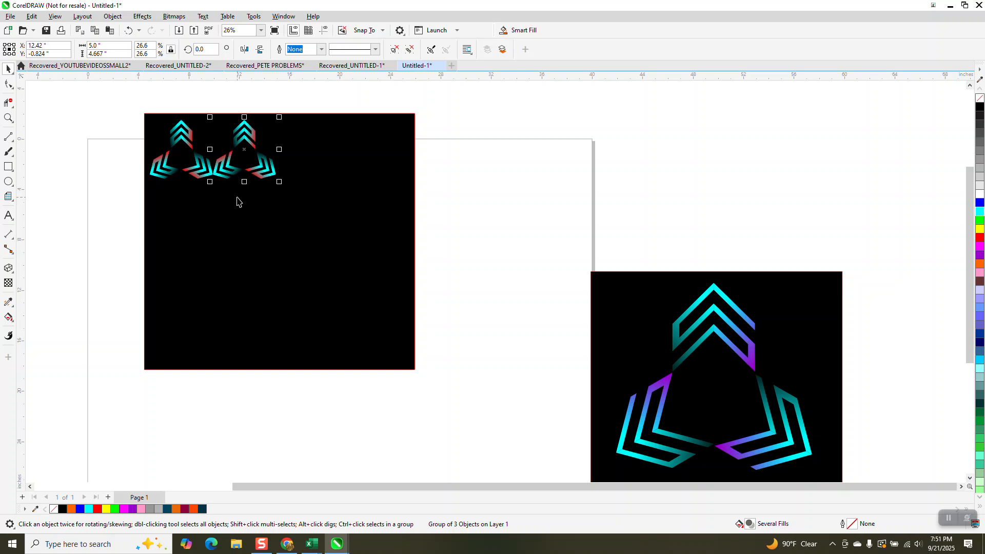
key(ctrl+d)
key(Right)
key(ctrl+d)
key(Right)
key(ctrl+d)
key(Right)
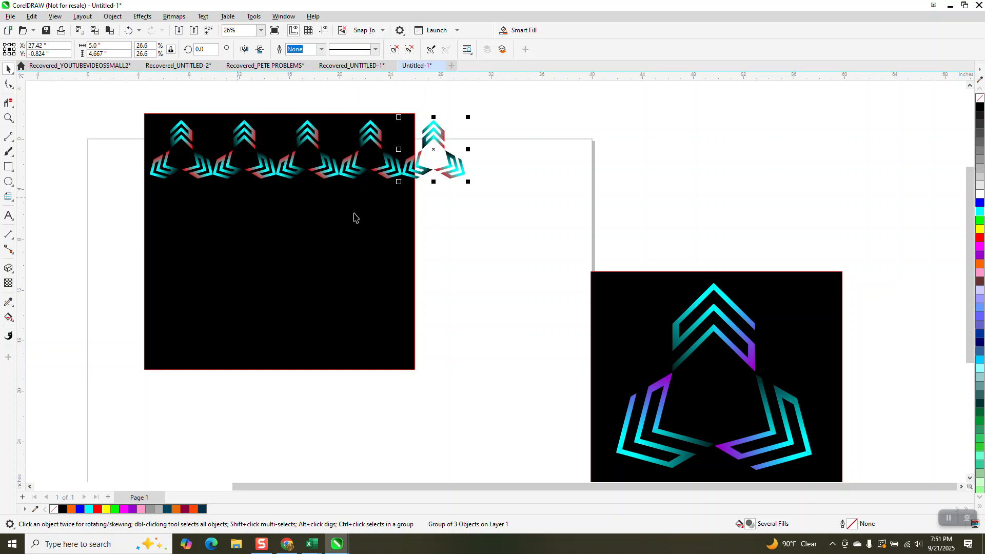
Widen the black rectangle rightward to about 27.8 inches and group the five logos of the row
click(353, 218)
drag(416, 241, 497, 244)
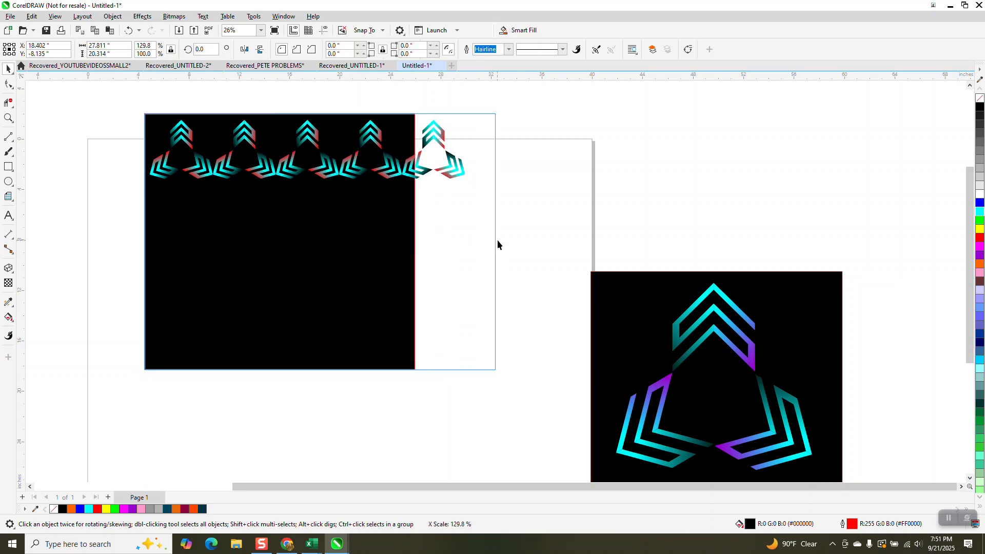
drag(123, 86, 218, 194)
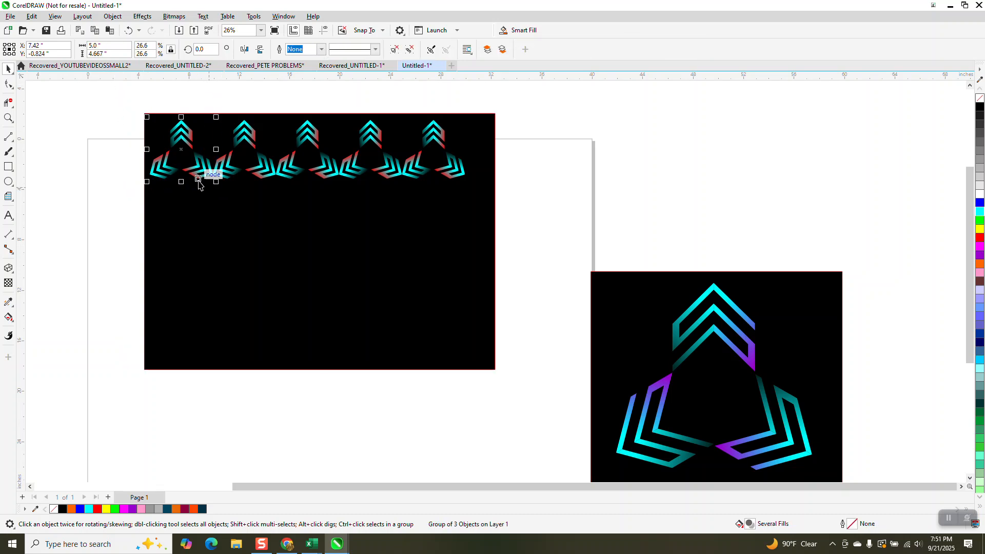
drag(122, 92, 494, 209)
key(ctrl+g)
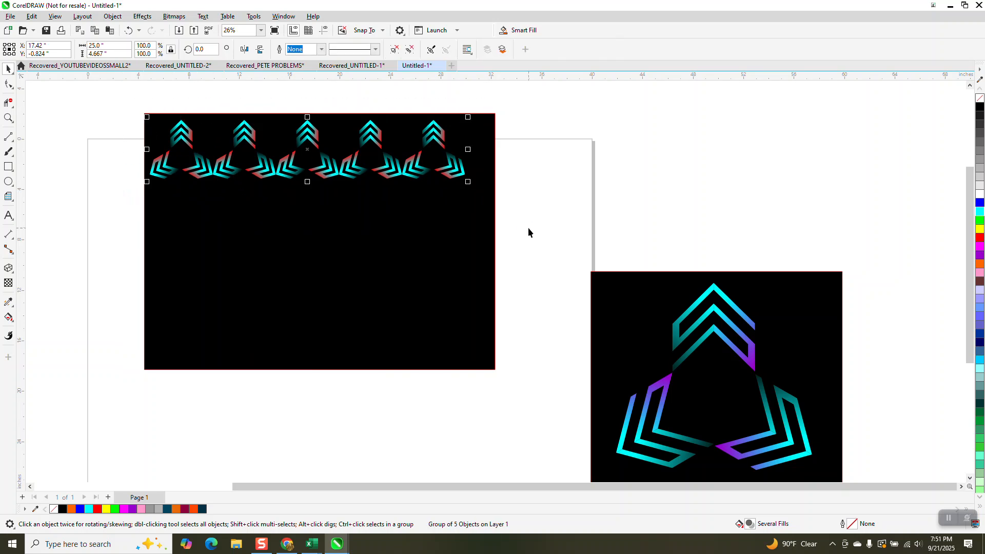
Duplicate the logo row downward twice at 5-inch spacing and mirror the middle row vertically
key(ctrl+d)
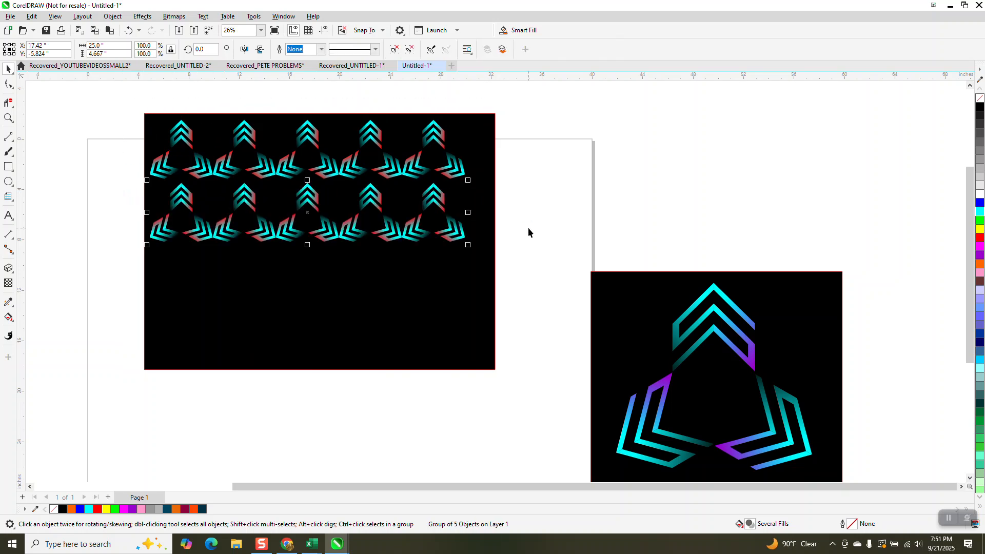
key(ctrl+d)
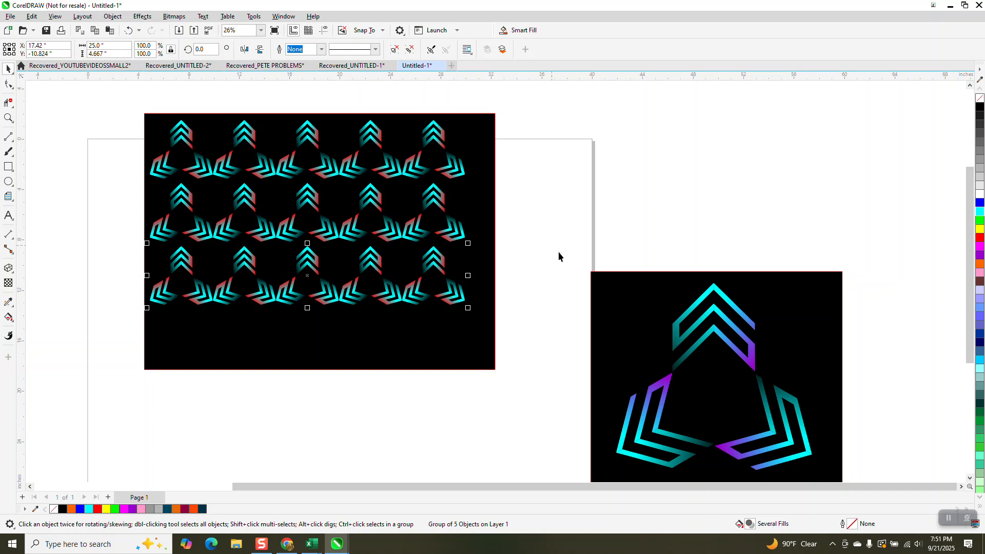
click(440, 208)
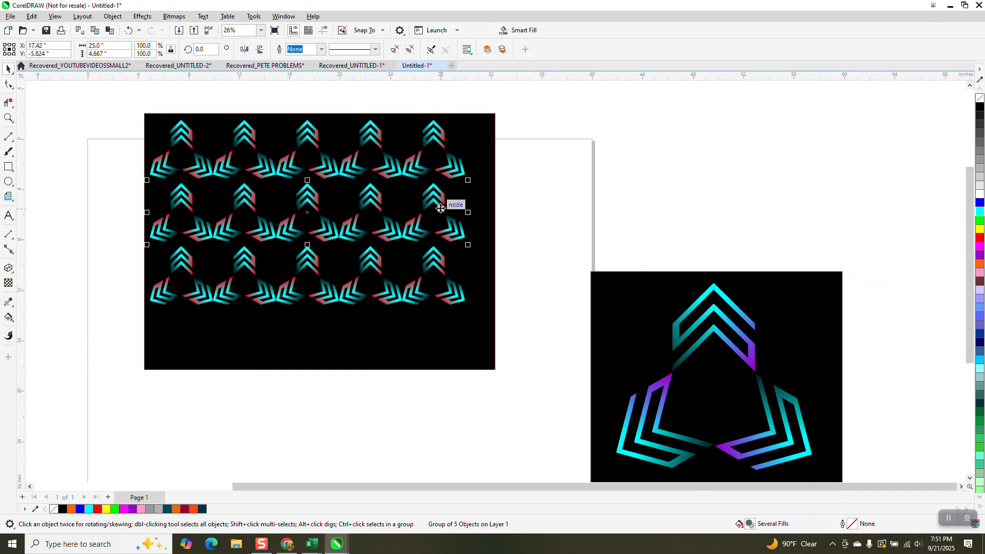
click(260, 50)
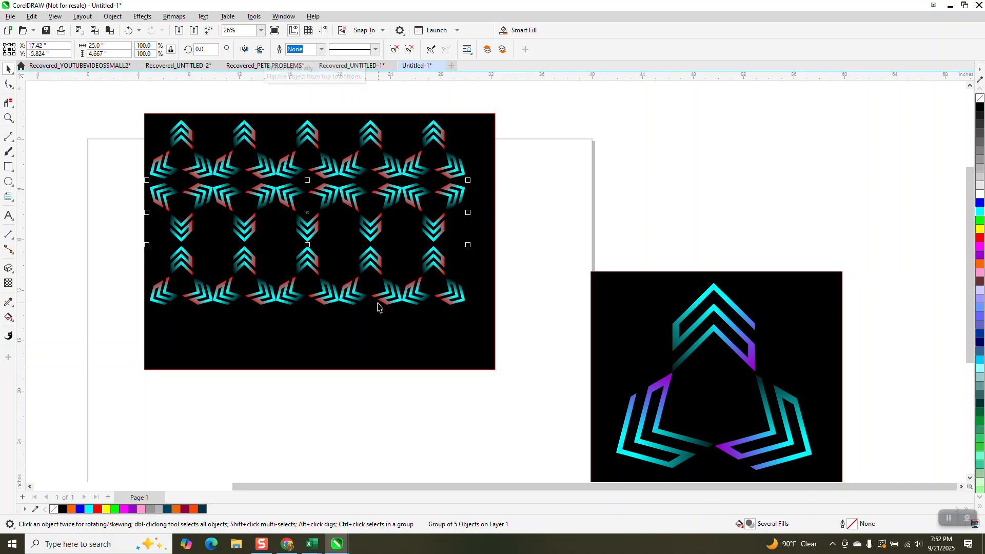
Examine the three-row logo pattern up close, and the cyan-and-purple reference logo beside it
click(8, 118)
drag(157, 116, 512, 324)
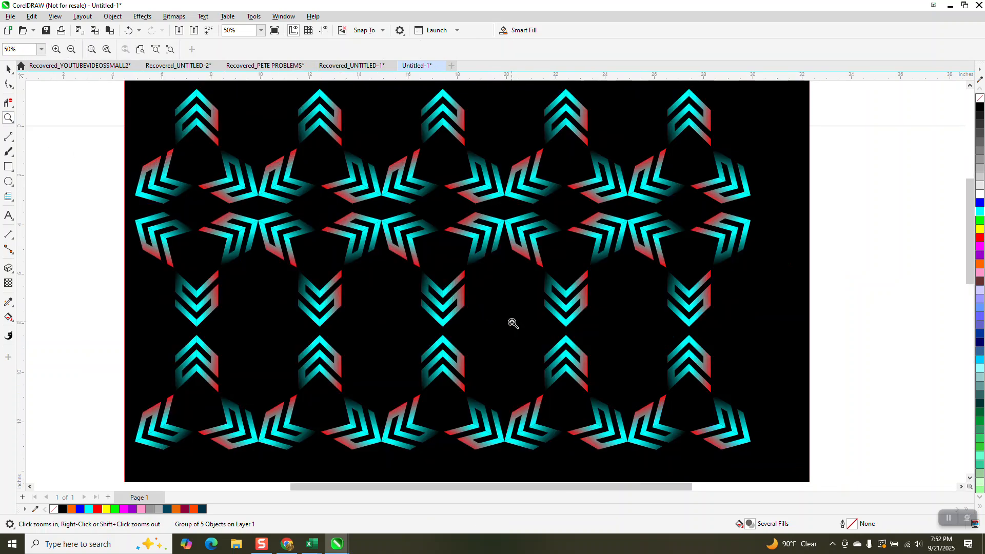
scroll(426, 294, down, 1)
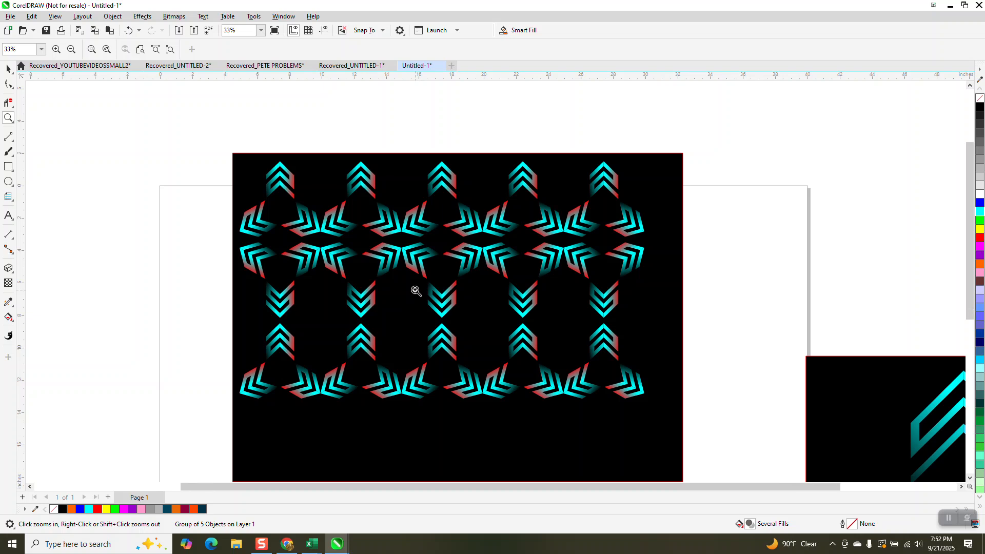
scroll(413, 288, down, 2)
drag(549, 313, 695, 409)
scroll(561, 407, down, 1)
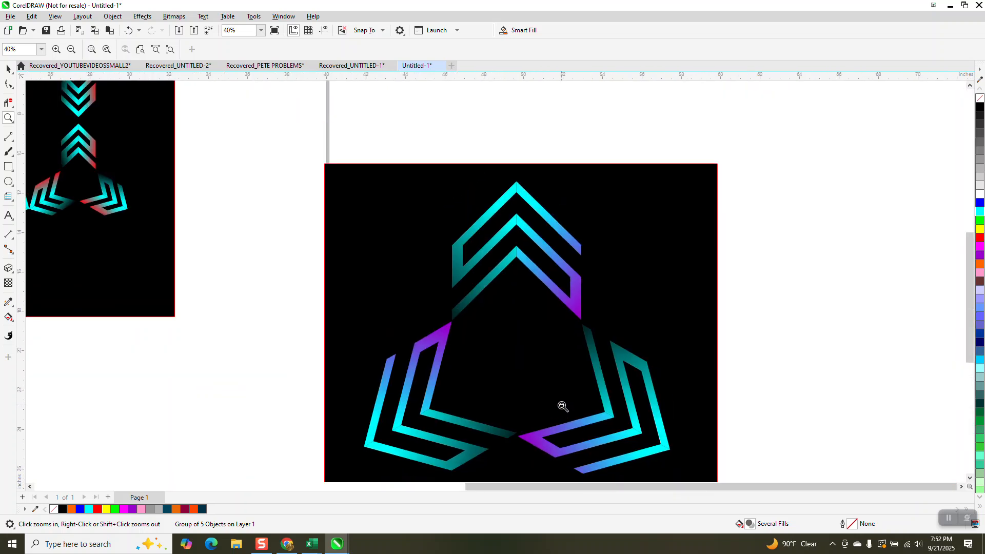